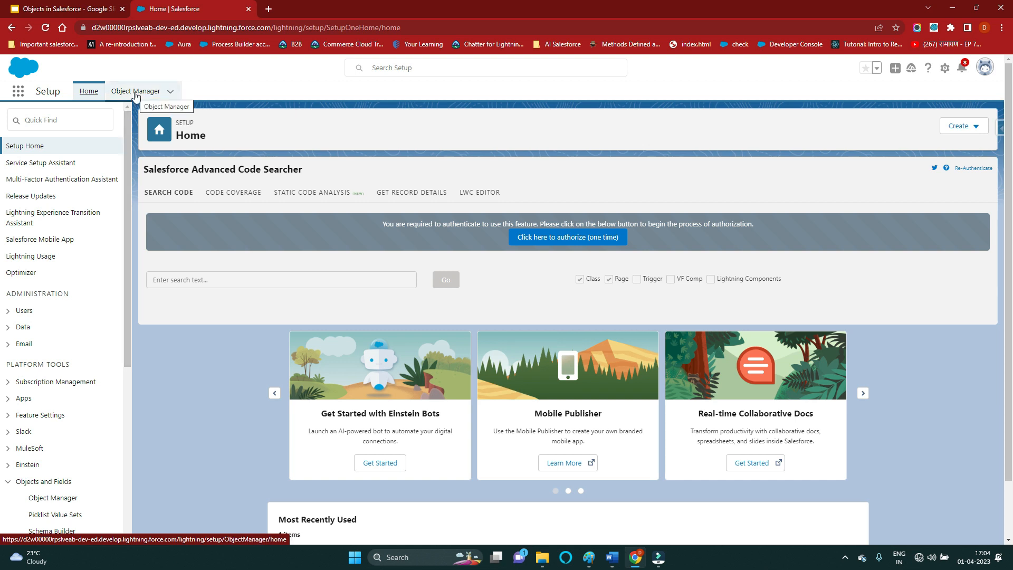
# Open the Object Manager and start creating a new custom object.
pyautogui.click(135, 95)
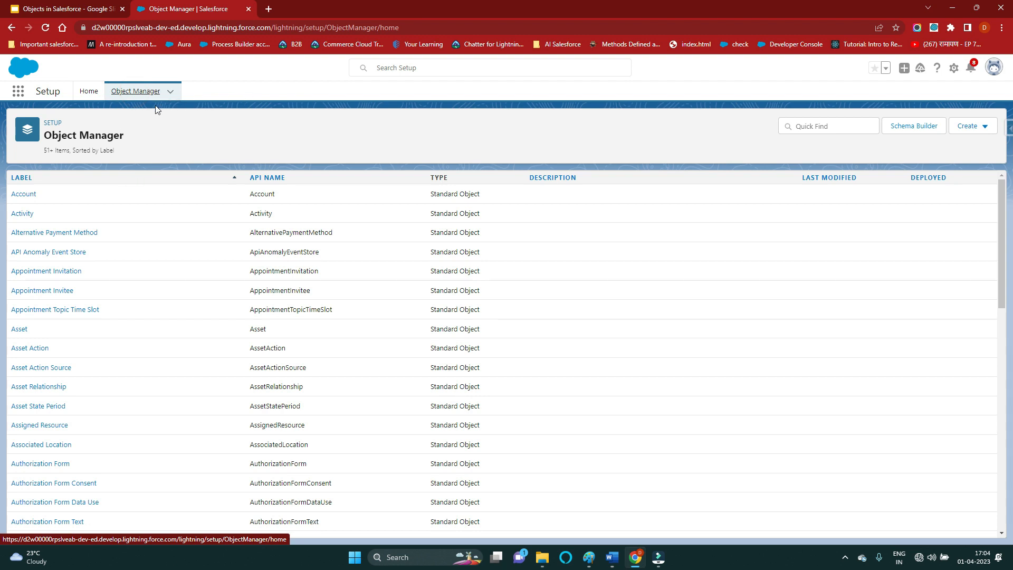
pyautogui.click(984, 126)
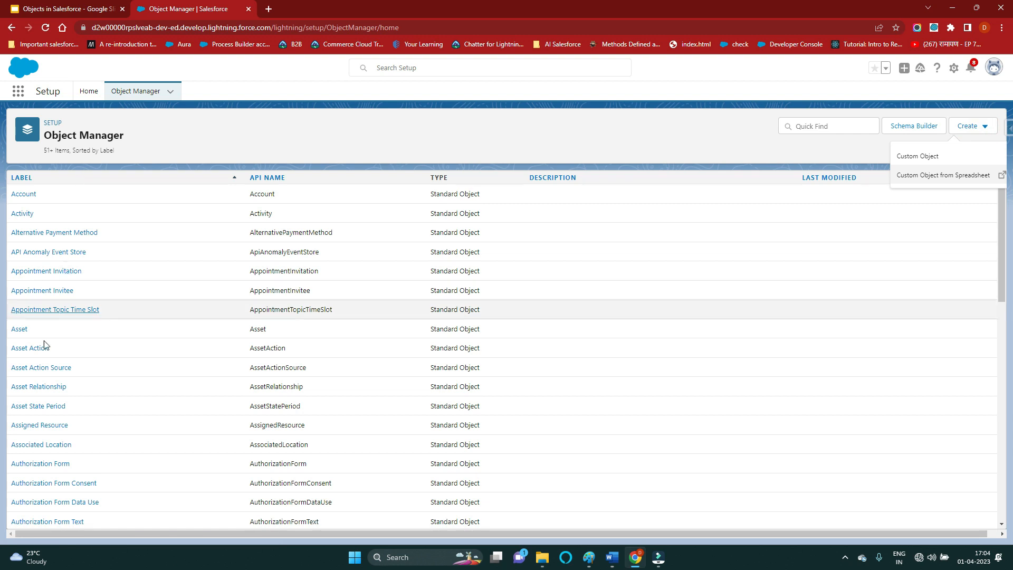
pyautogui.scroll(-15, 127, 293)
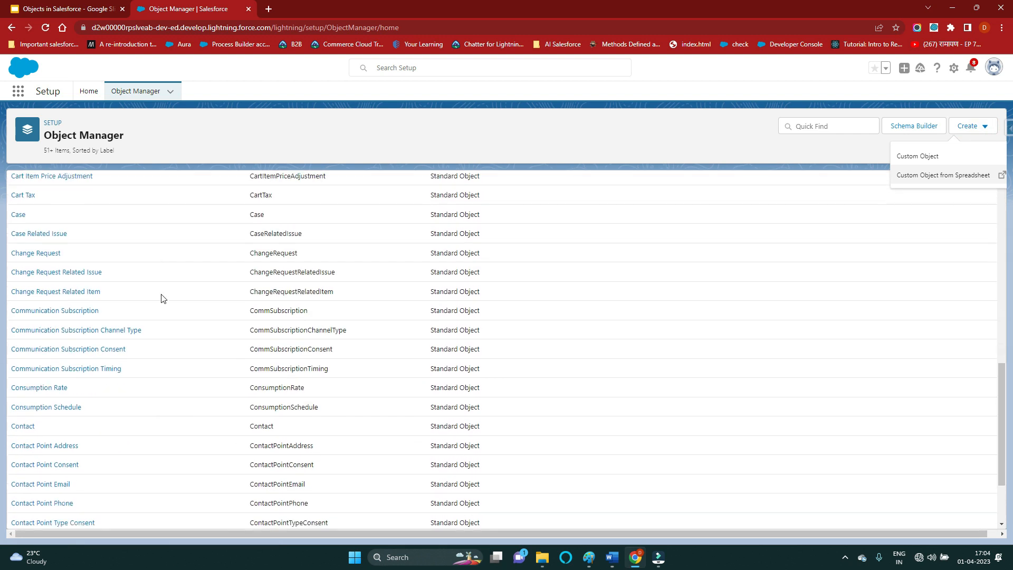
pyautogui.scroll(15, 162, 299)
pyautogui.click(220, 131)
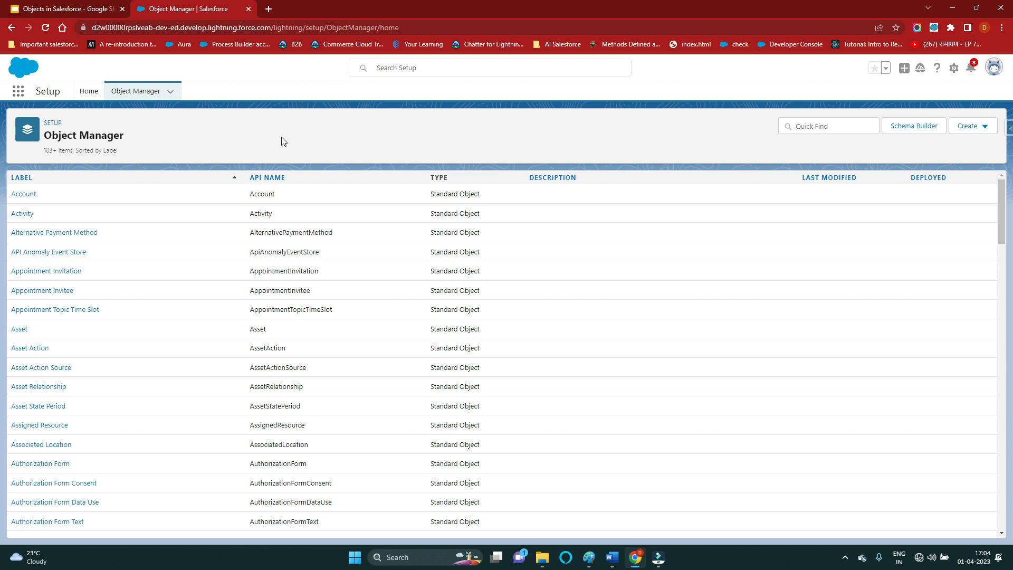
pyautogui.click(975, 132)
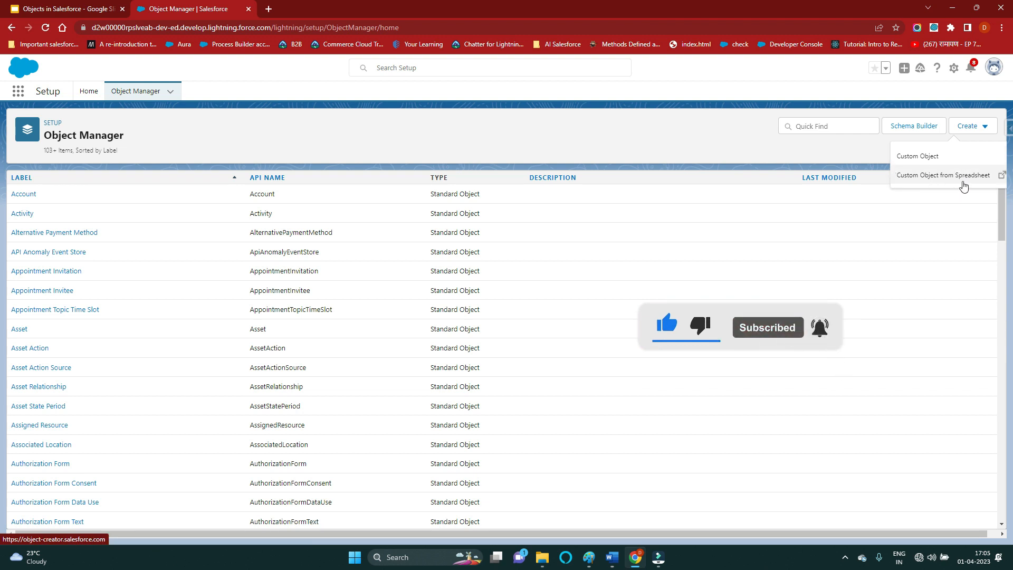
pyautogui.click(934, 165)
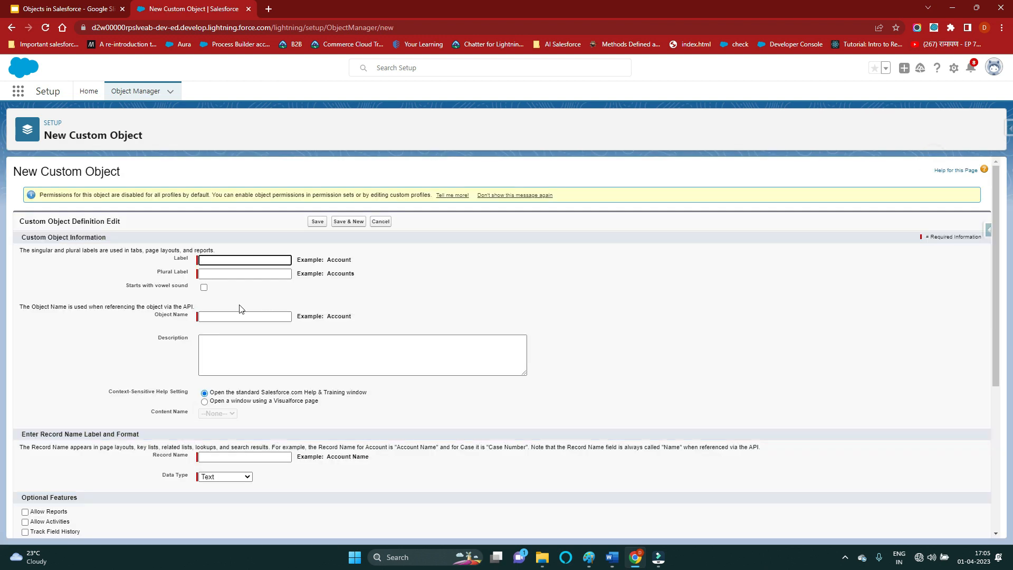
# Look through all sections of the new custom object form, from the labels down to the object creation options.
pyautogui.scroll(-2, 490, 253)
pyautogui.scroll(2, 490, 253)
pyautogui.scroll(-5, 491, 256)
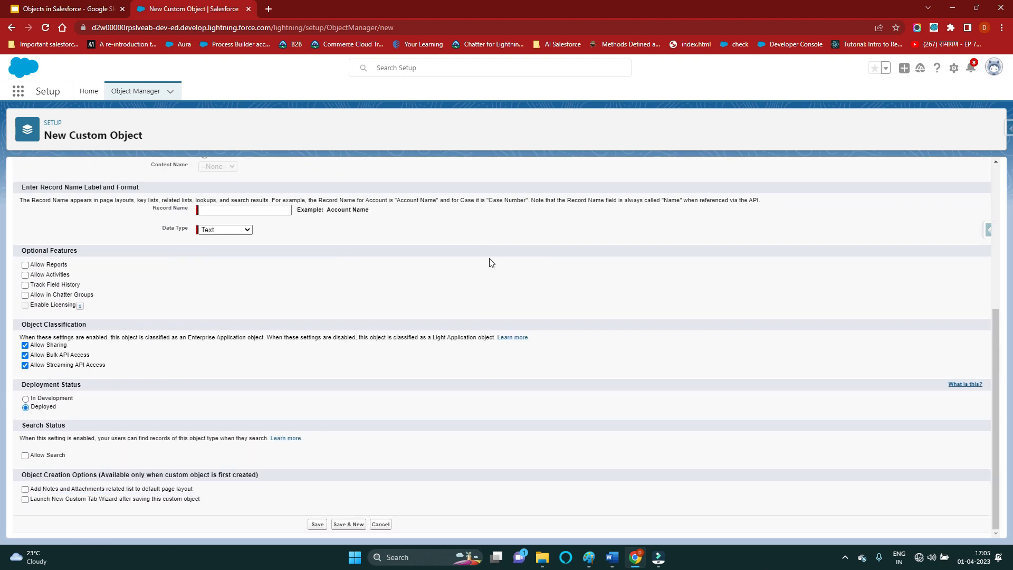
pyautogui.scroll(5, 491, 258)
pyautogui.scroll(-4, 220, 285)
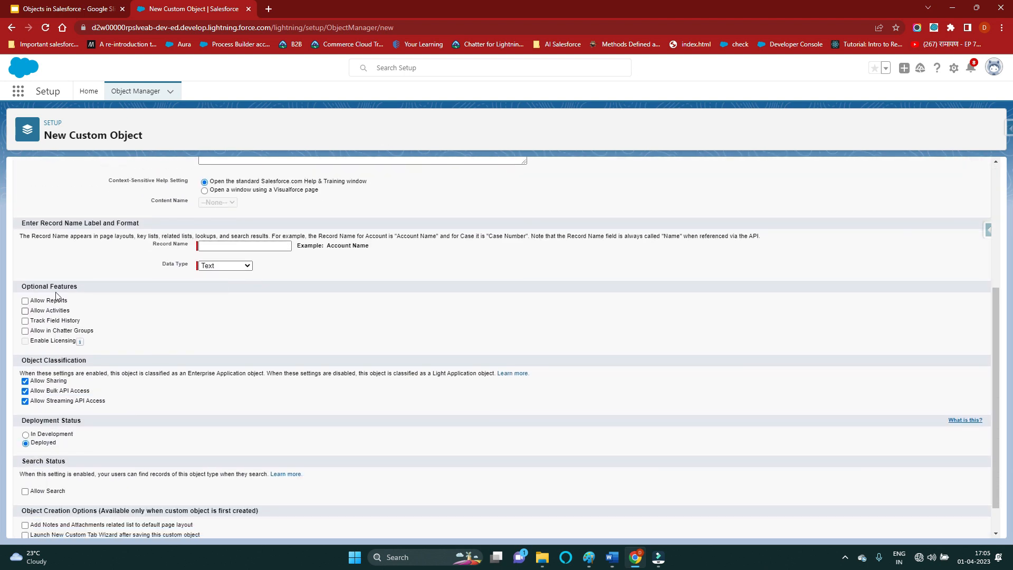
pyautogui.scroll(-1, 90, 335)
pyautogui.scroll(5, 140, 340)
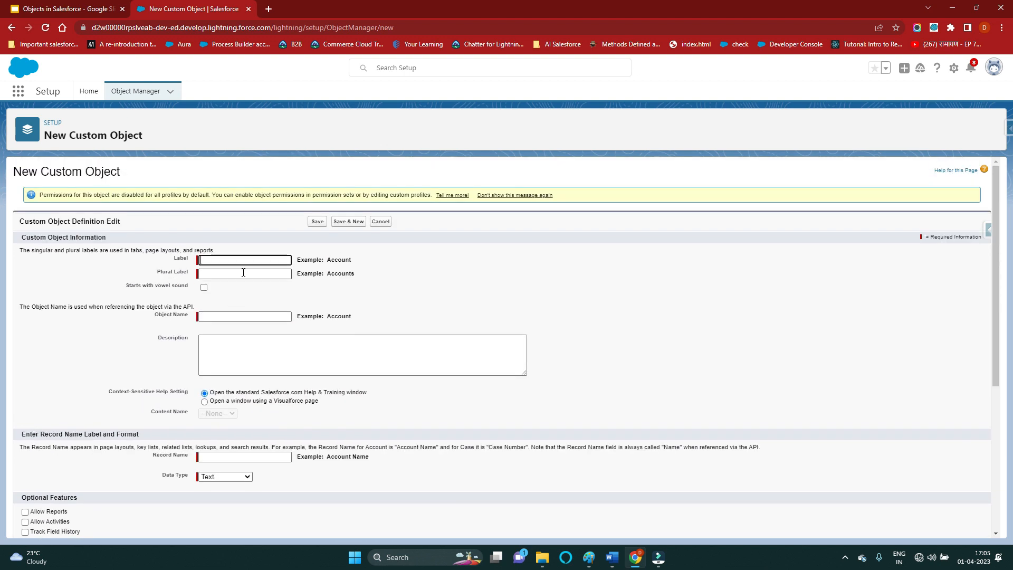
# Set the custom object's label to "Student" and its plural label to "Students".
pyautogui.click(243, 260)
pyautogui.write('Student')
pyautogui.click(219, 274)
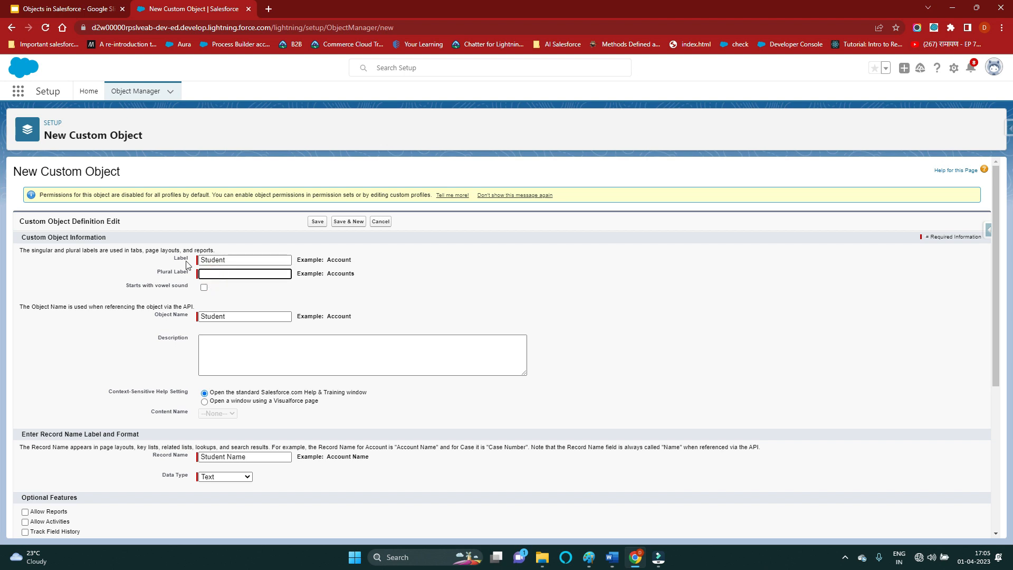
pyautogui.click(242, 262)
pyautogui.click(241, 270)
pyautogui.click(236, 260)
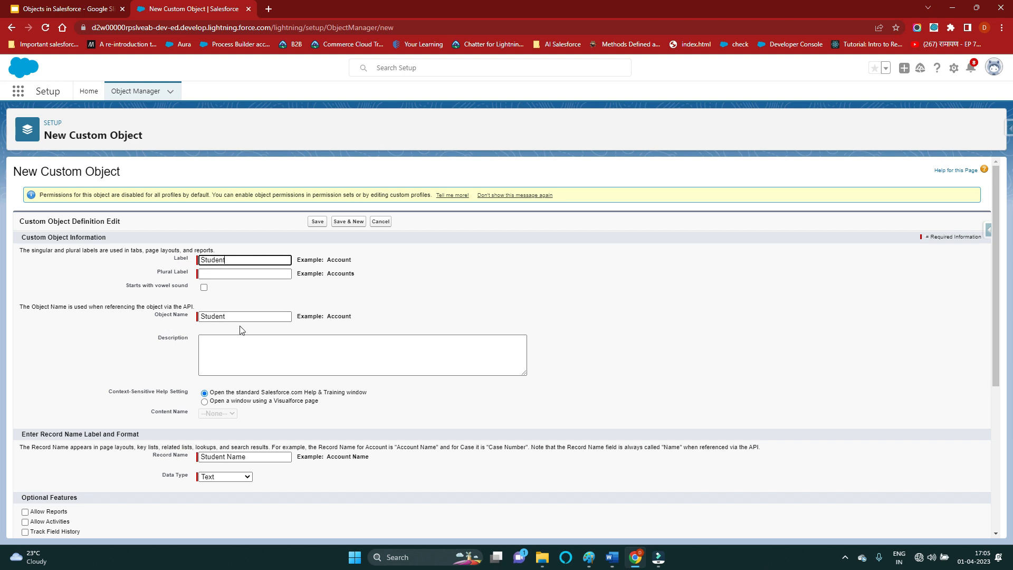
pyautogui.click(235, 274)
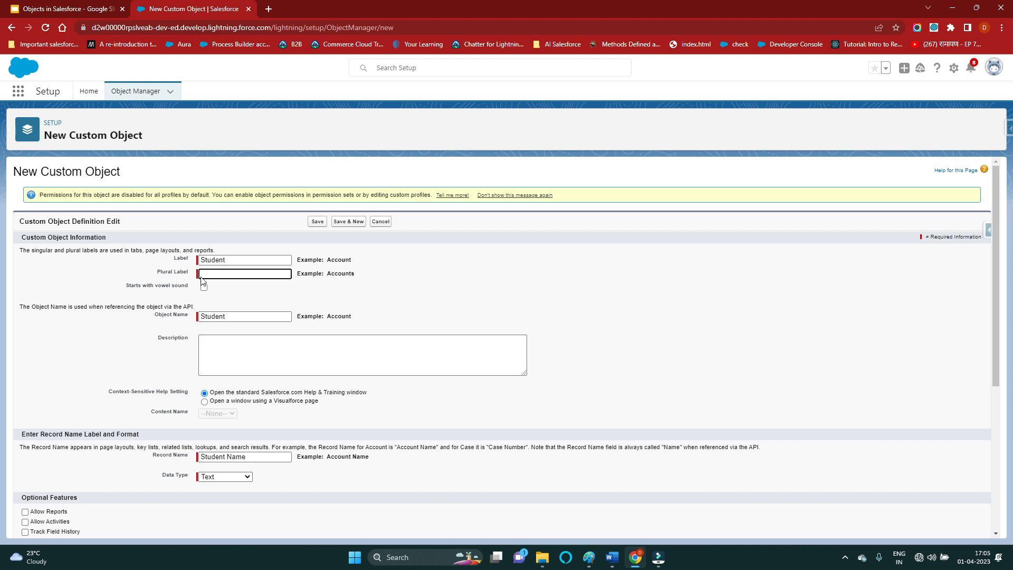
pyautogui.write('Students')
# Enter the object description "This object is used to store the student data".
pyautogui.scroll(-2, 282, 288)
pyautogui.click(237, 243)
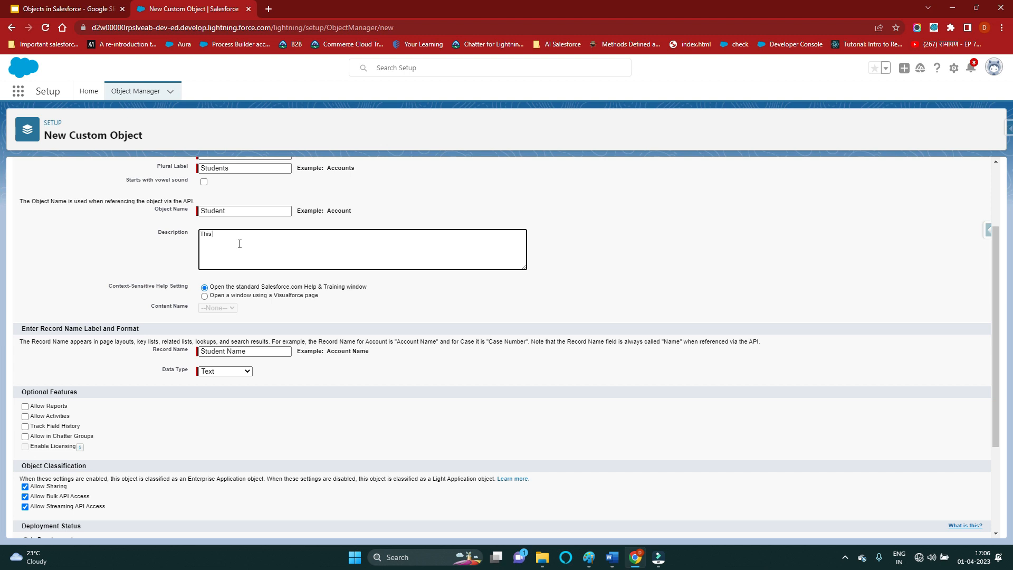
pyautogui.write('This Object is used to store the')
pyautogui.press('BackSpace')
pyautogui.press('BackSpace')
pyautogui.write('studen')
pyautogui.click(395, 289)
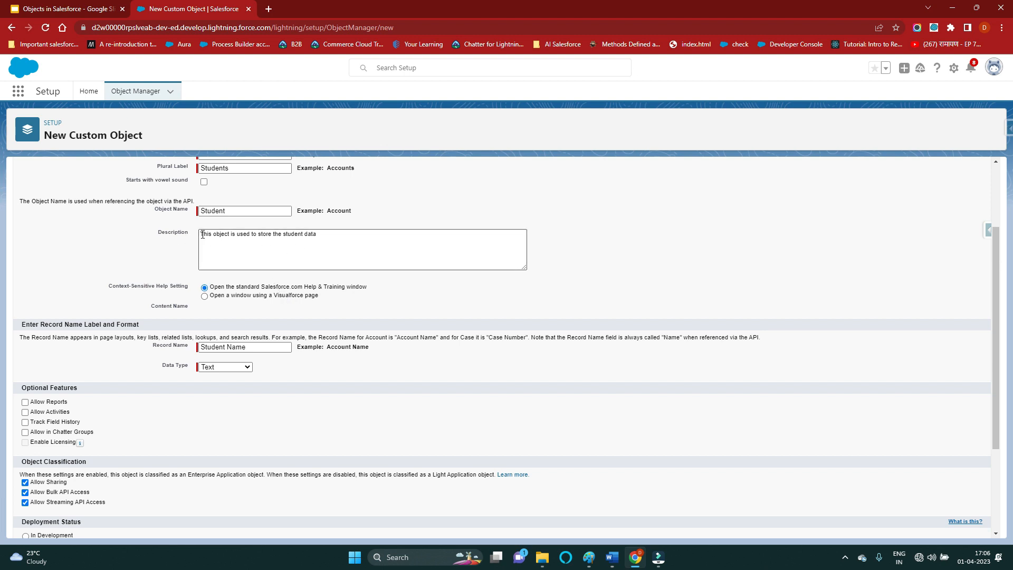
# Try Auto Number as the data type of the Student Name record name and switch it back to Text.
pyautogui.scroll(1, 202, 234)
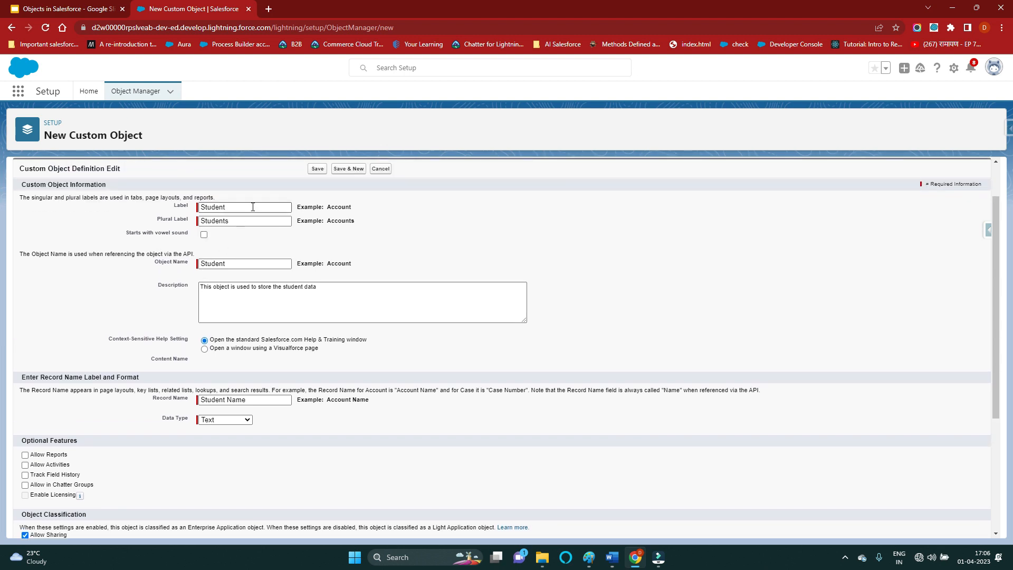
pyautogui.scroll(-2, 285, 250)
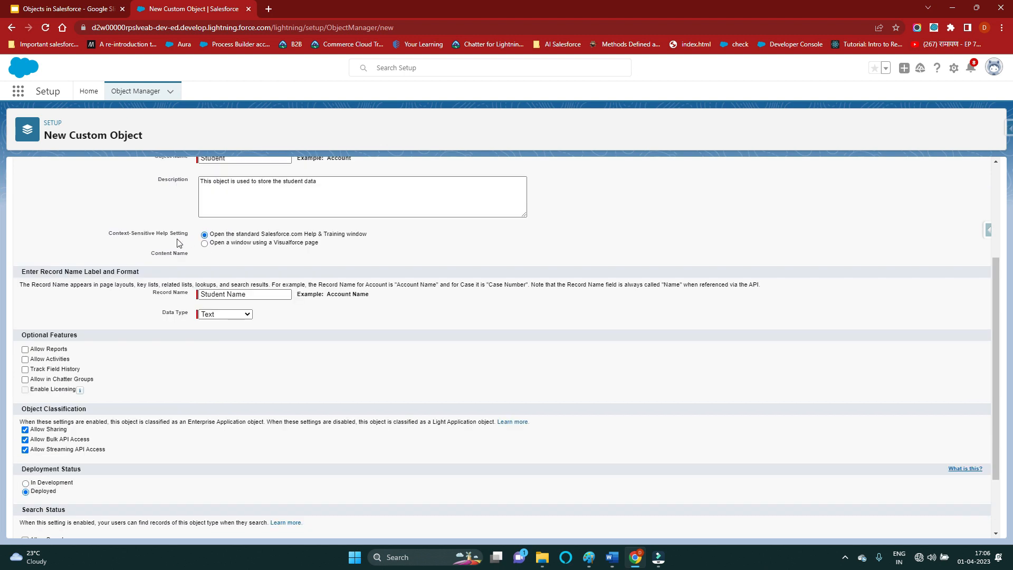
pyautogui.scroll(-2, 288, 312)
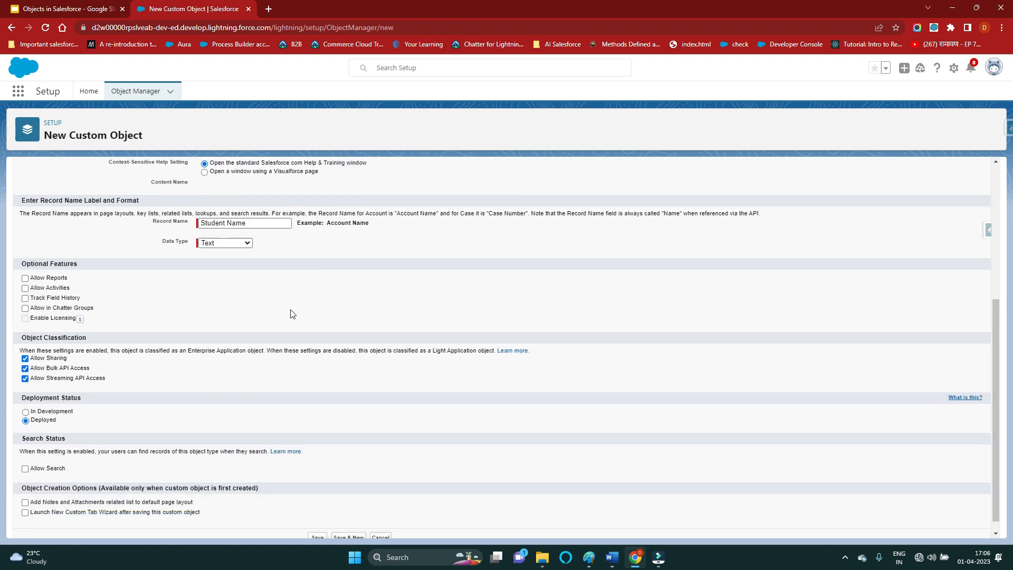
pyautogui.click(248, 212)
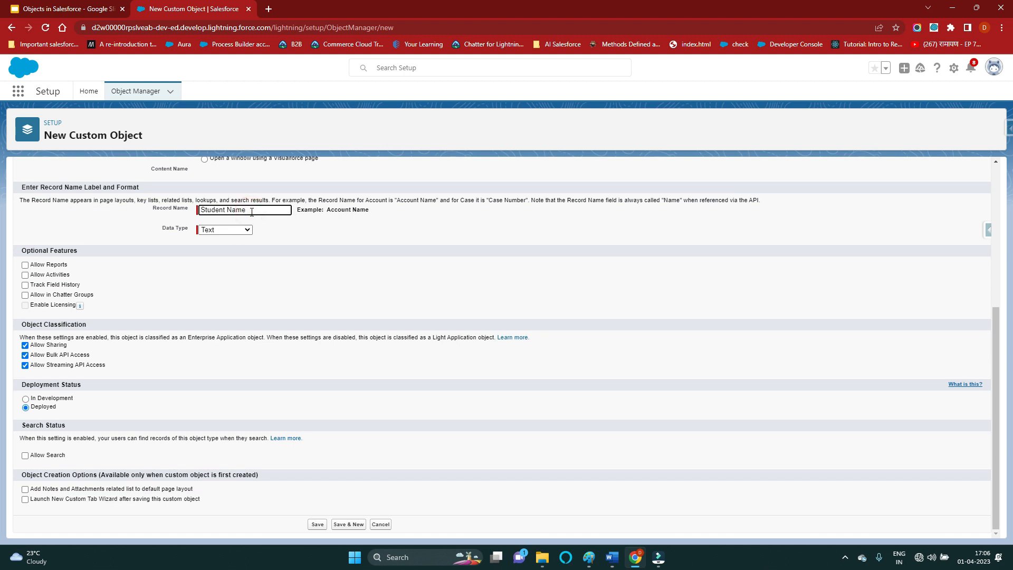
pyautogui.click(294, 223)
pyautogui.click(222, 231)
pyautogui.click(220, 247)
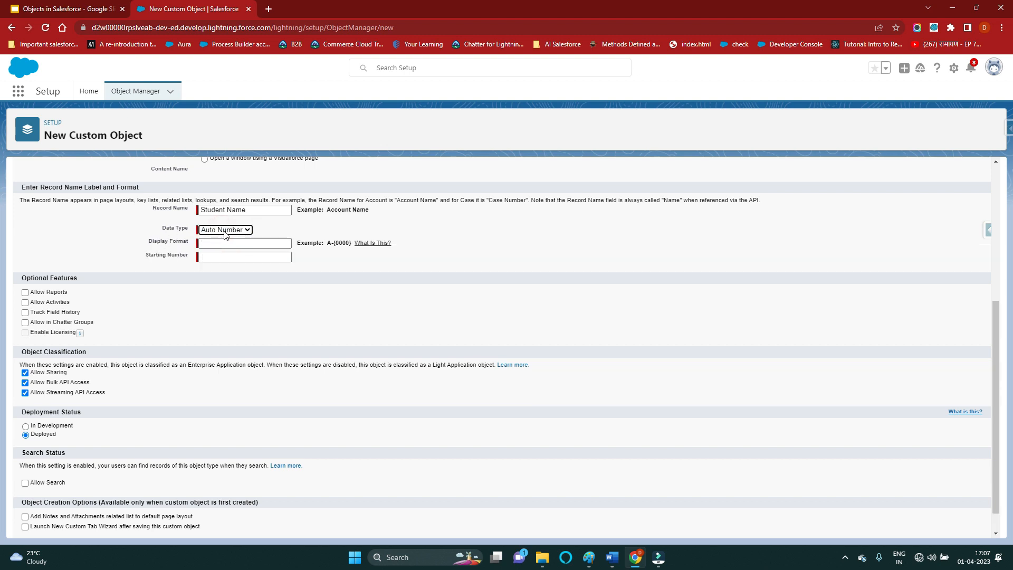
pyautogui.click(223, 232)
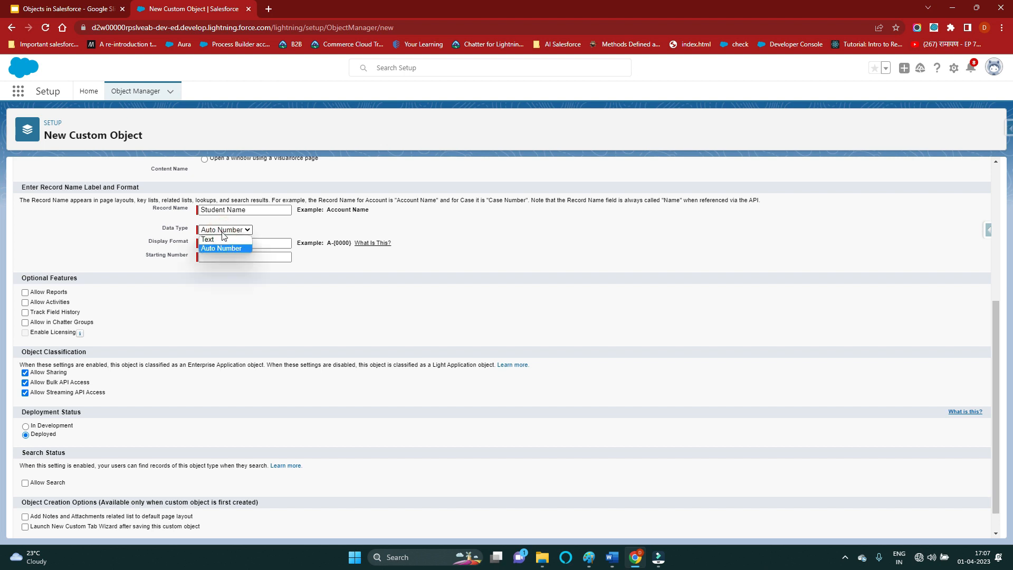
pyautogui.click(224, 239)
pyautogui.click(228, 233)
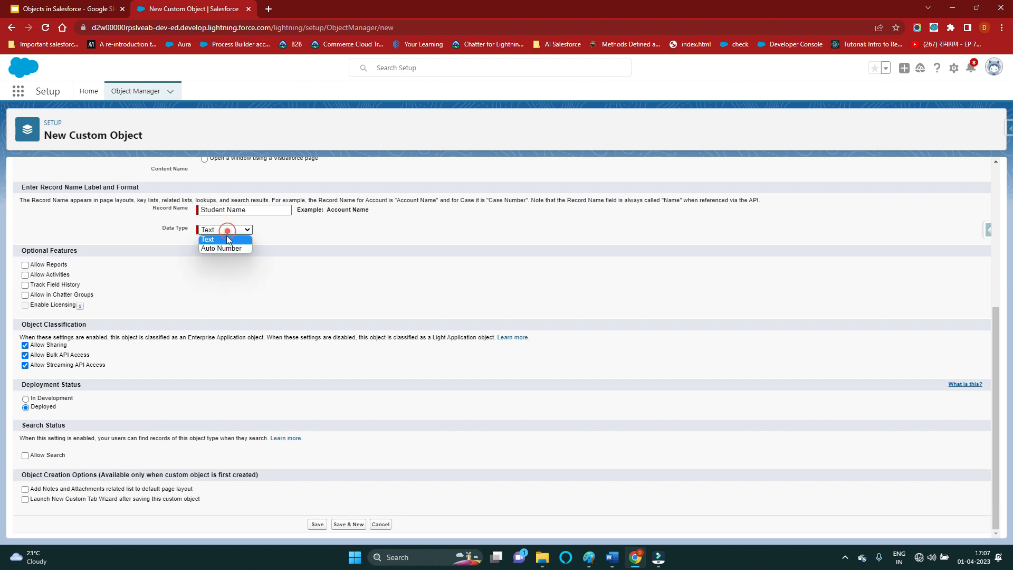
pyautogui.click(224, 246)
pyautogui.click(223, 244)
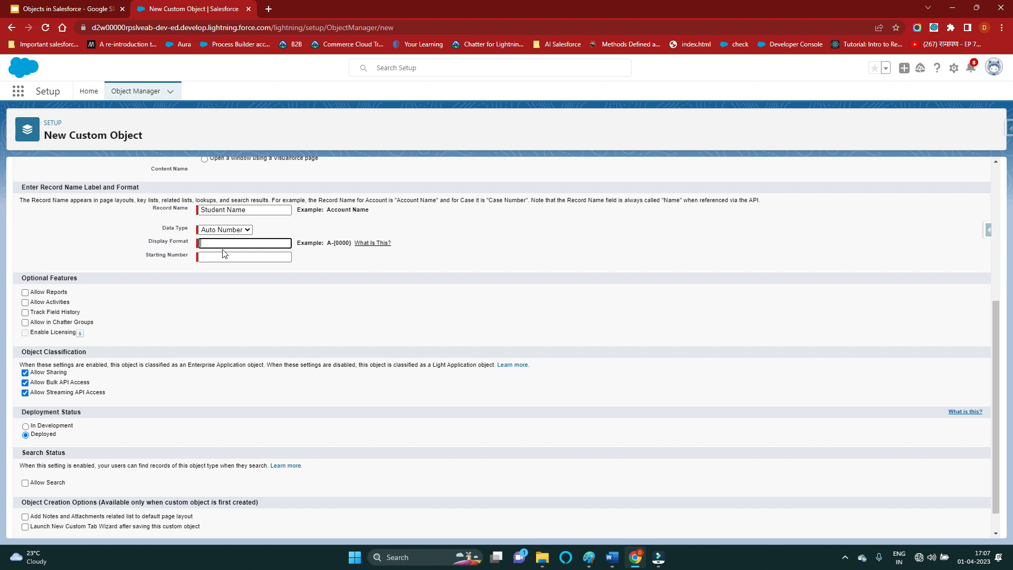
pyautogui.click(228, 231)
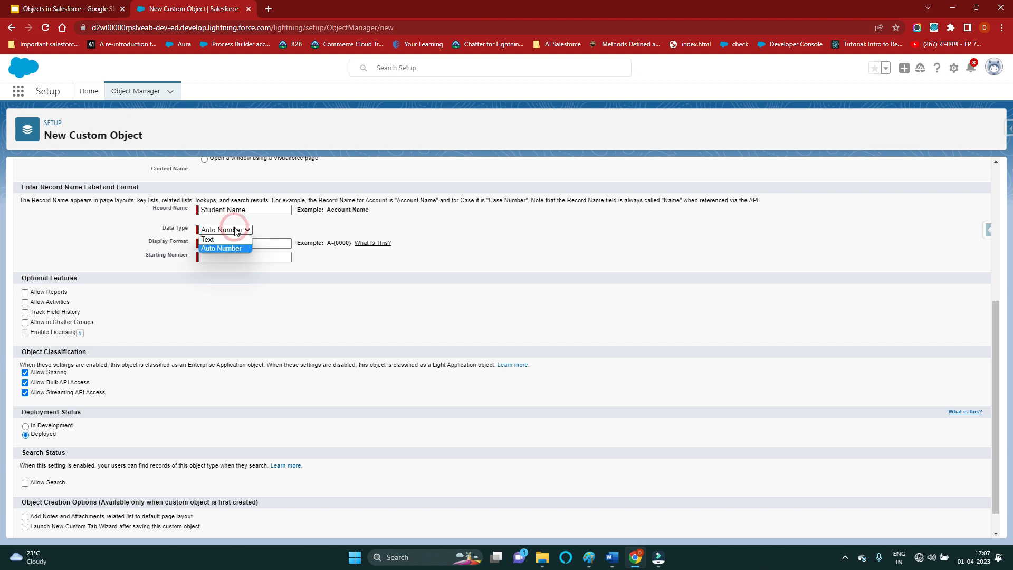
pyautogui.click(227, 239)
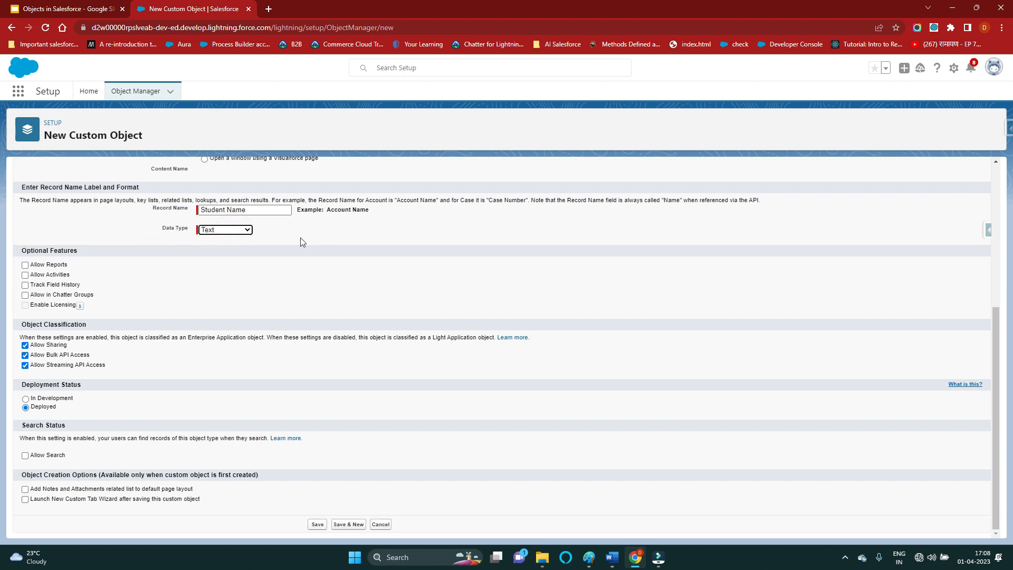
pyautogui.click(240, 252)
# Enable Allow Search and launching the New Custom Tab Wizard after saving, and save the Student object.
pyautogui.click(25, 455)
pyautogui.scroll(5, 182, 404)
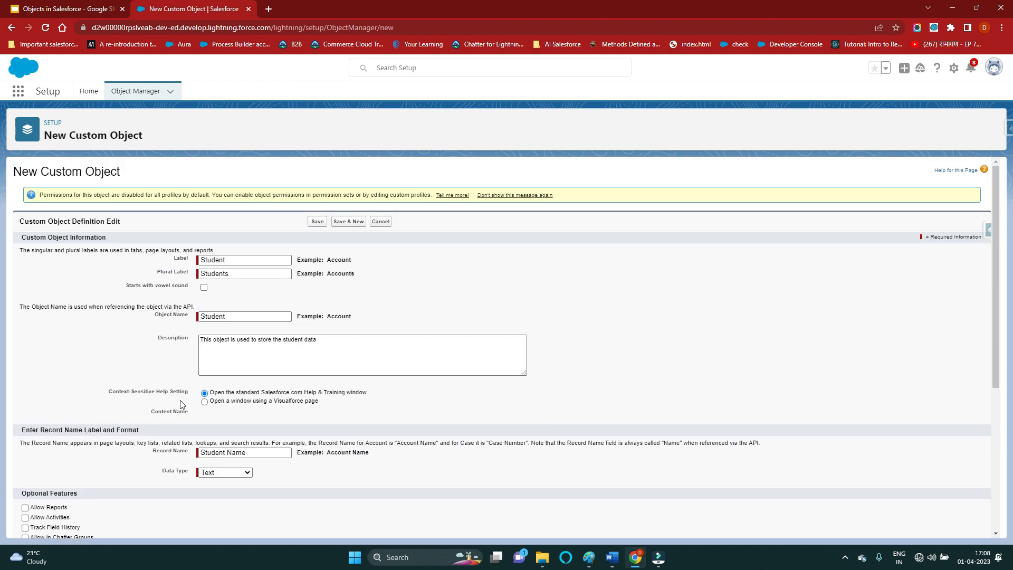
pyautogui.scroll(-5, 31, 416)
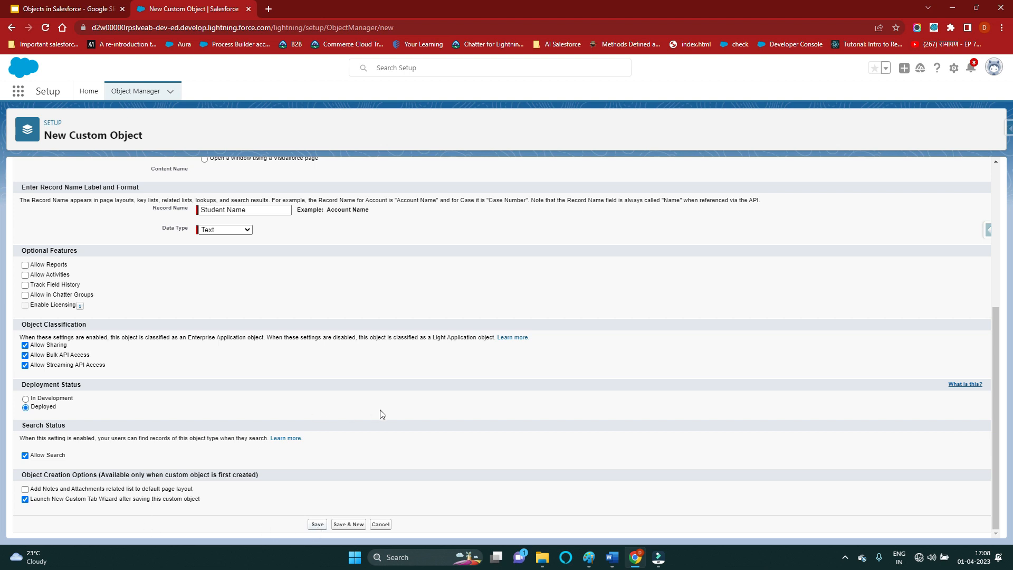
pyautogui.click(399, 408)
pyautogui.click(317, 525)
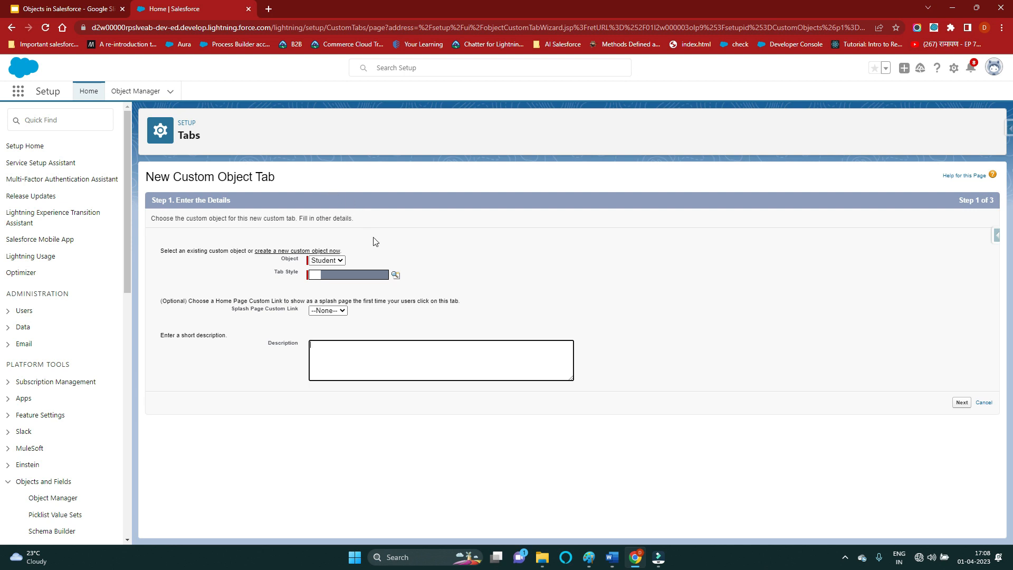
# Keep Student as the new tab's object and give the tab the Books style.
pyautogui.click(328, 260)
pyautogui.click(327, 260)
pyautogui.click(327, 259)
pyautogui.click(328, 260)
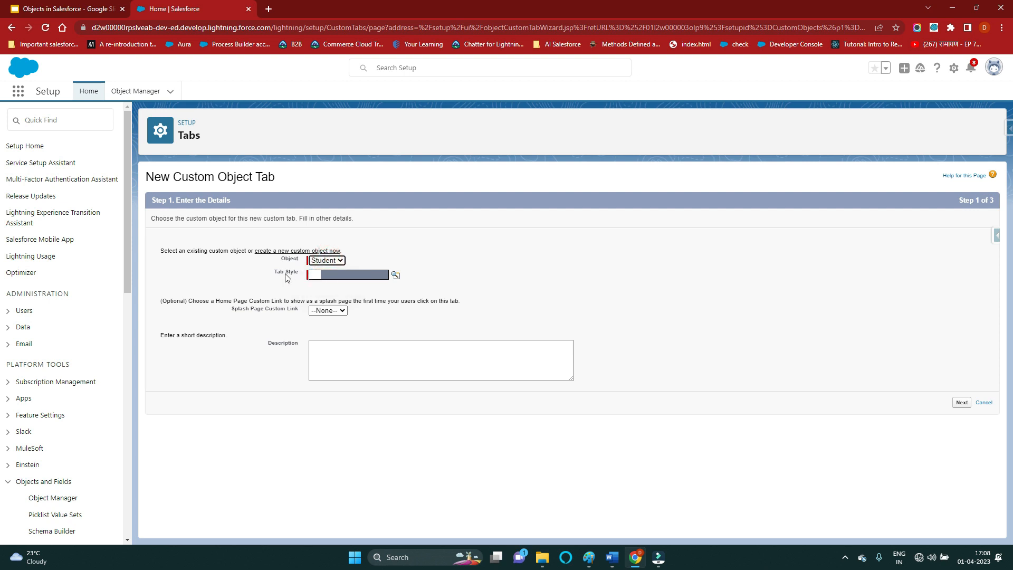
pyautogui.click(394, 274)
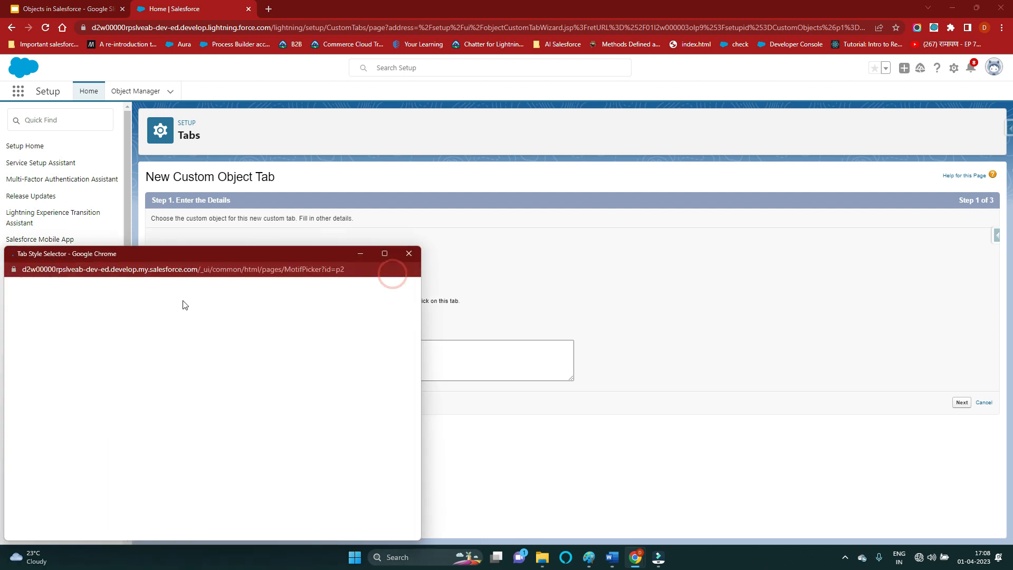
pyautogui.moveTo(140, 256); pyautogui.dragTo(219, 168)
pyautogui.scroll(-3, 237, 285)
pyautogui.scroll(3, 238, 295)
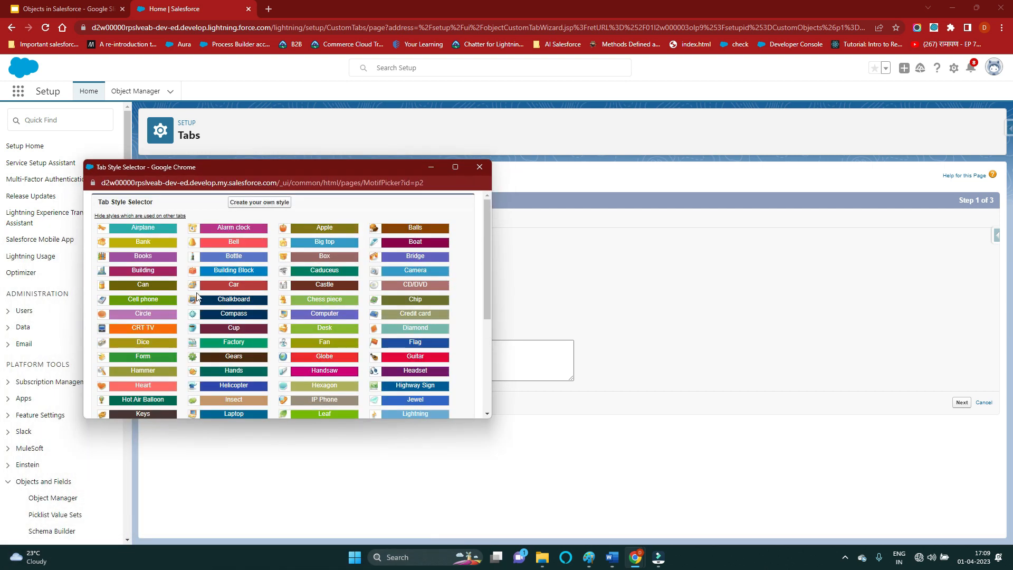
pyautogui.click(103, 259)
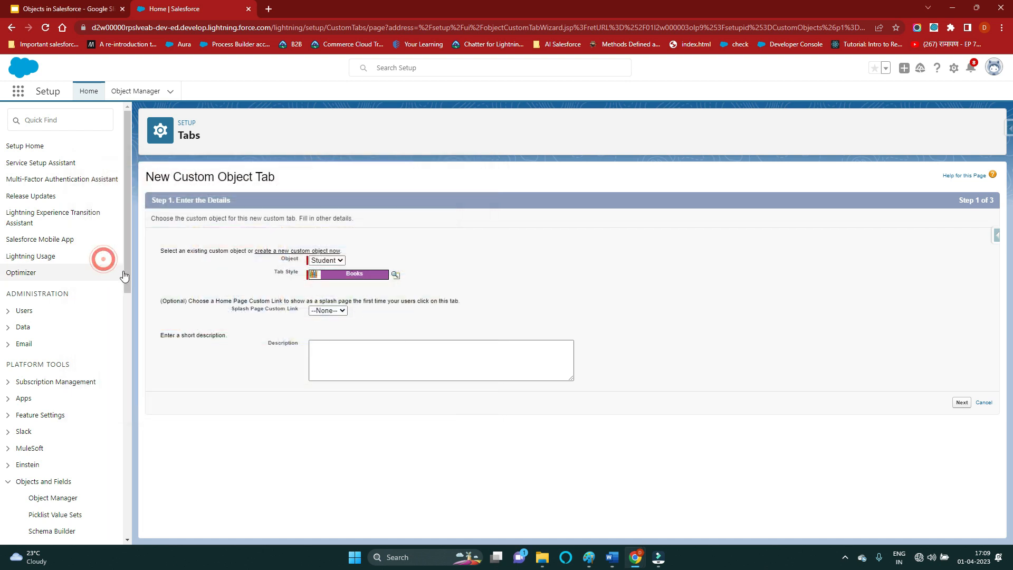
# Leave the splash page custom link at None and the description empty, and proceed to the profile visibility settings.
pyautogui.click(338, 312)
pyautogui.click(335, 310)
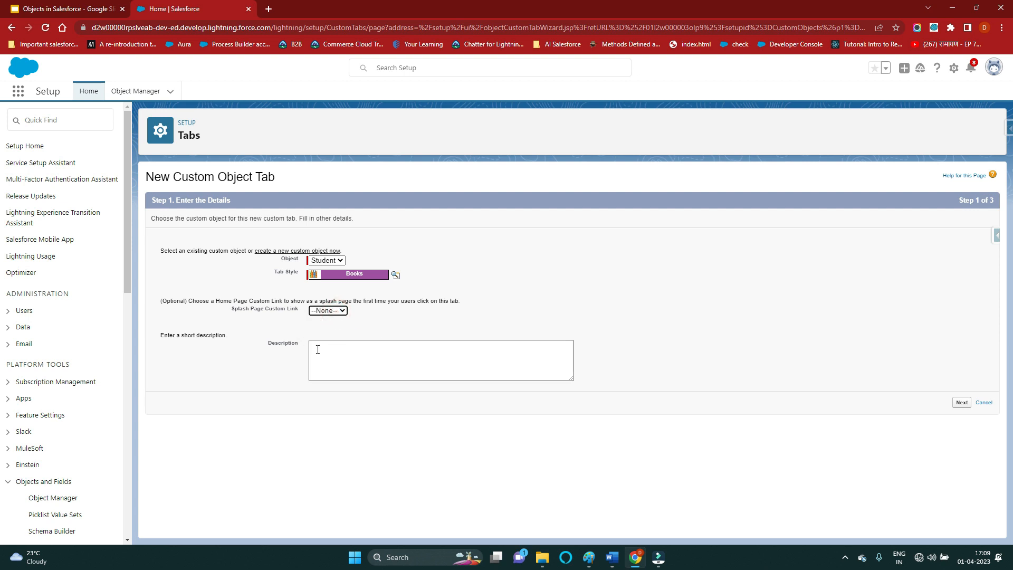
pyautogui.click(681, 347)
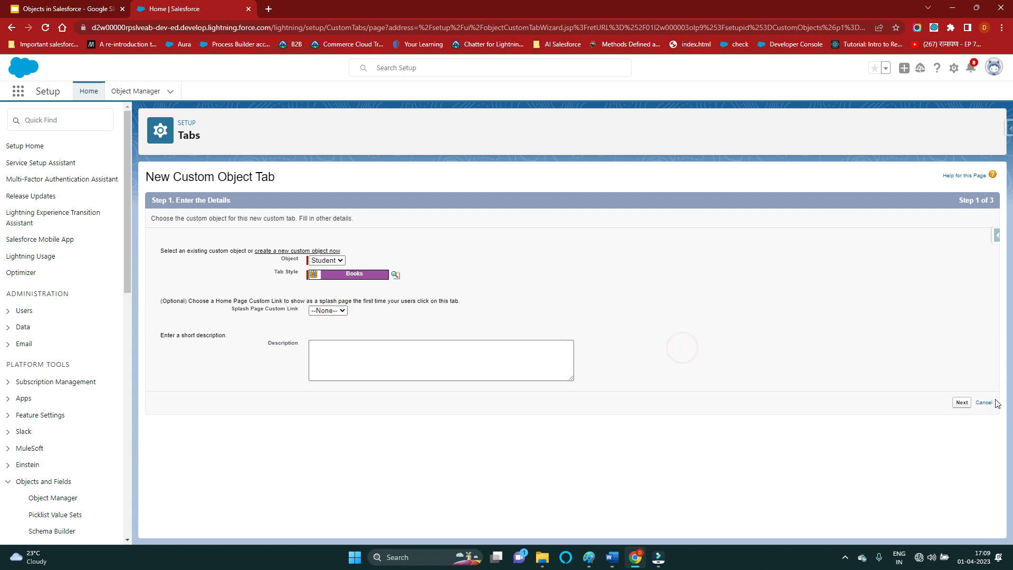
pyautogui.click(962, 403)
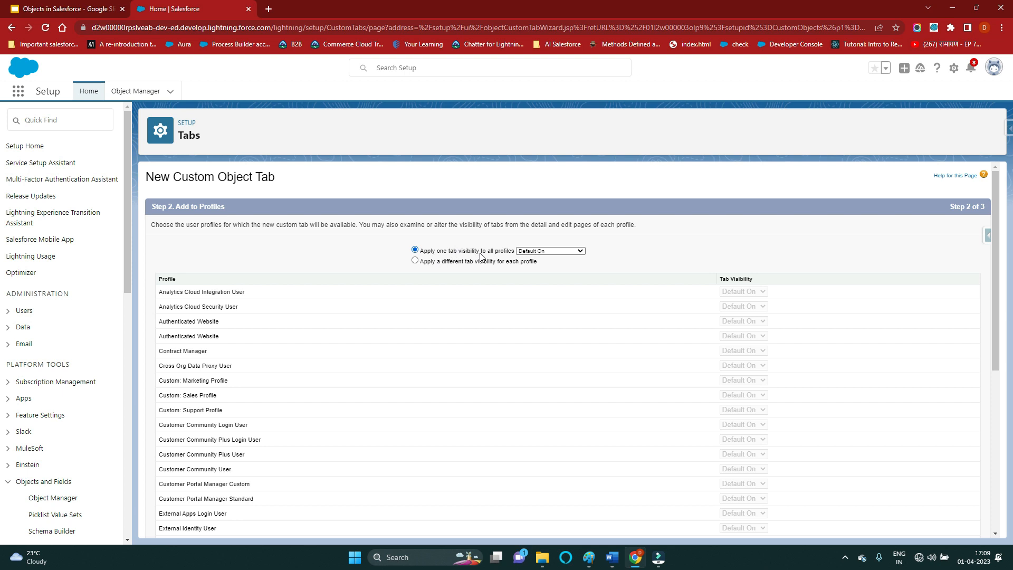
# Examine the tab visibility options for all profiles and the list of profiles they apply to.
pyautogui.click(541, 252)
pyautogui.click(541, 252)
pyautogui.scroll(-5, 648, 331)
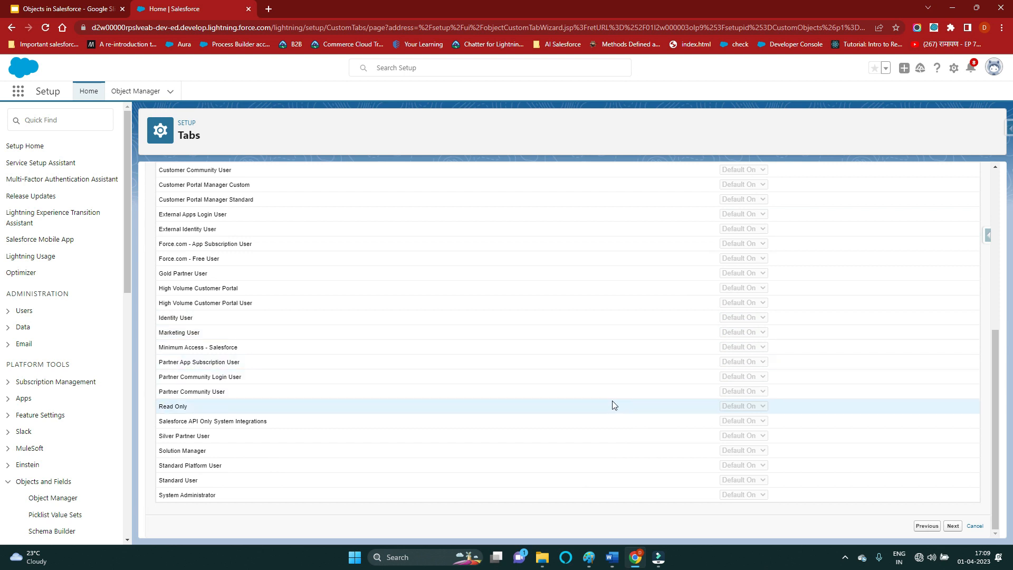
pyautogui.scroll(6, 614, 405)
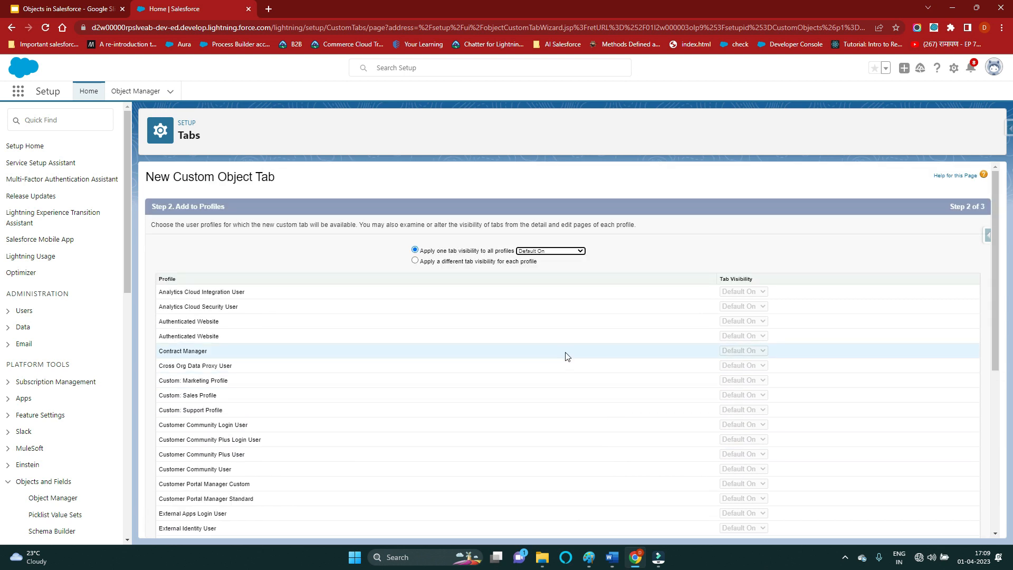
pyautogui.scroll(-5, 277, 359)
pyautogui.scroll(6, 280, 366)
pyautogui.click(555, 252)
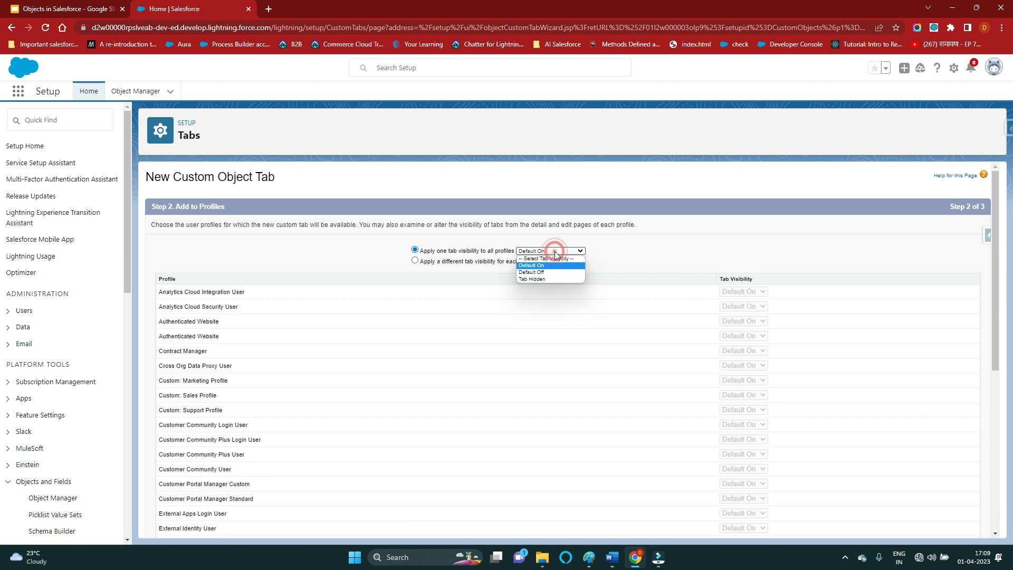
pyautogui.click(555, 253)
pyautogui.click(652, 253)
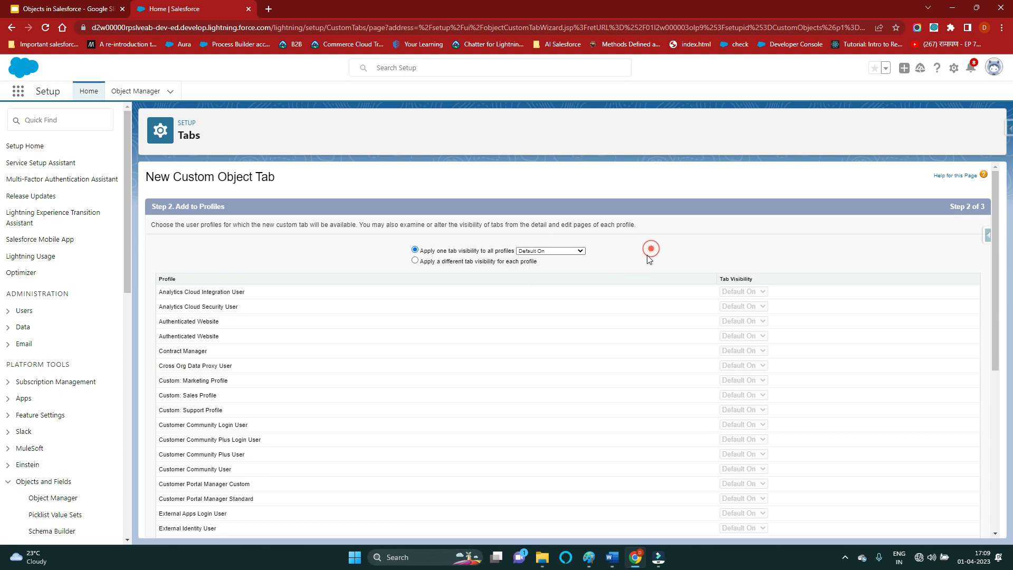
pyautogui.scroll(-8, 595, 341)
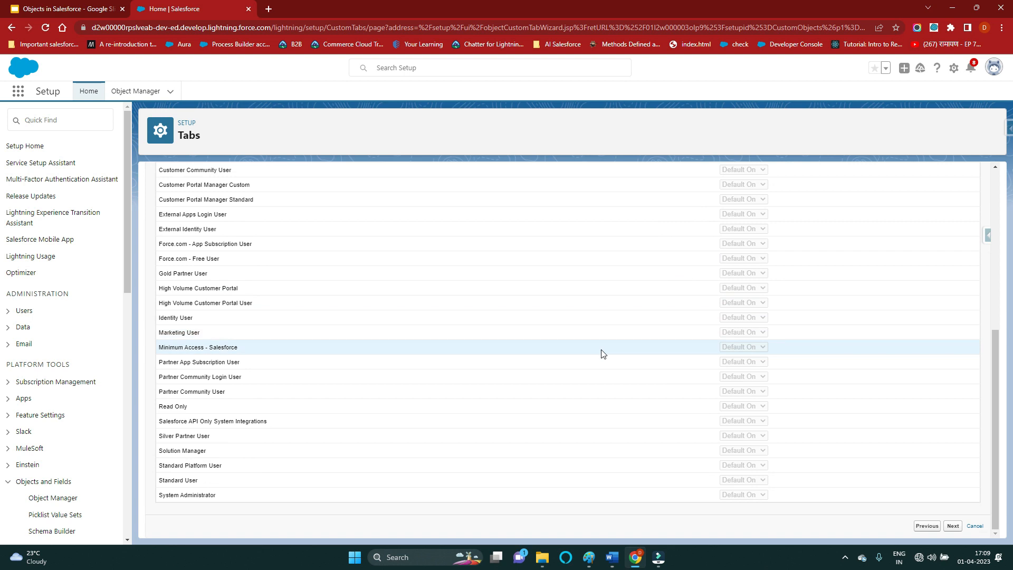
pyautogui.scroll(8, 602, 350)
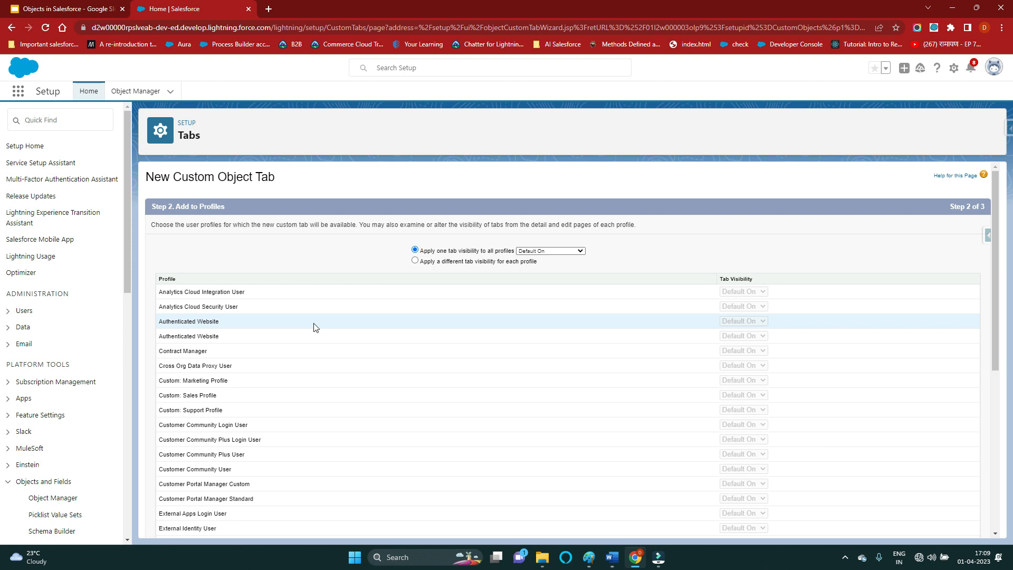
# Keep Default On visibility for all profiles and the tab included in all custom apps, and save the tab.
pyautogui.click(794, 244)
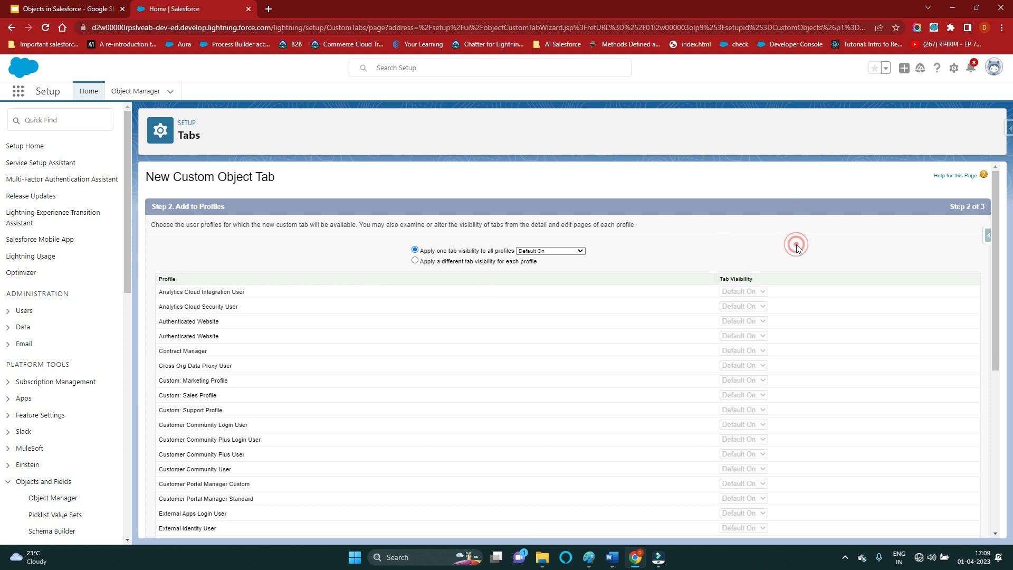
pyautogui.scroll(-6, 808, 253)
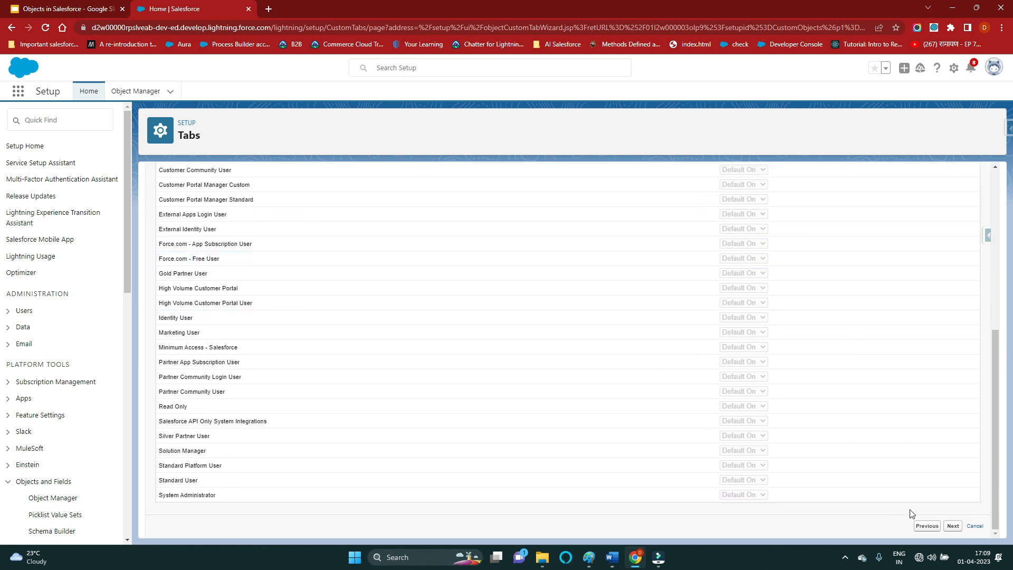
pyautogui.click(953, 526)
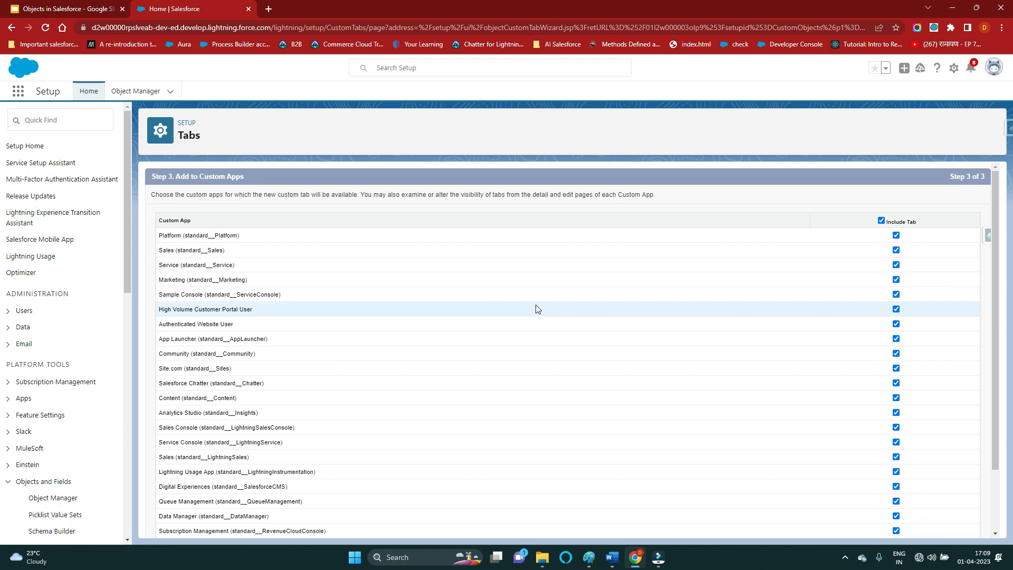
pyautogui.scroll(-2, 539, 321)
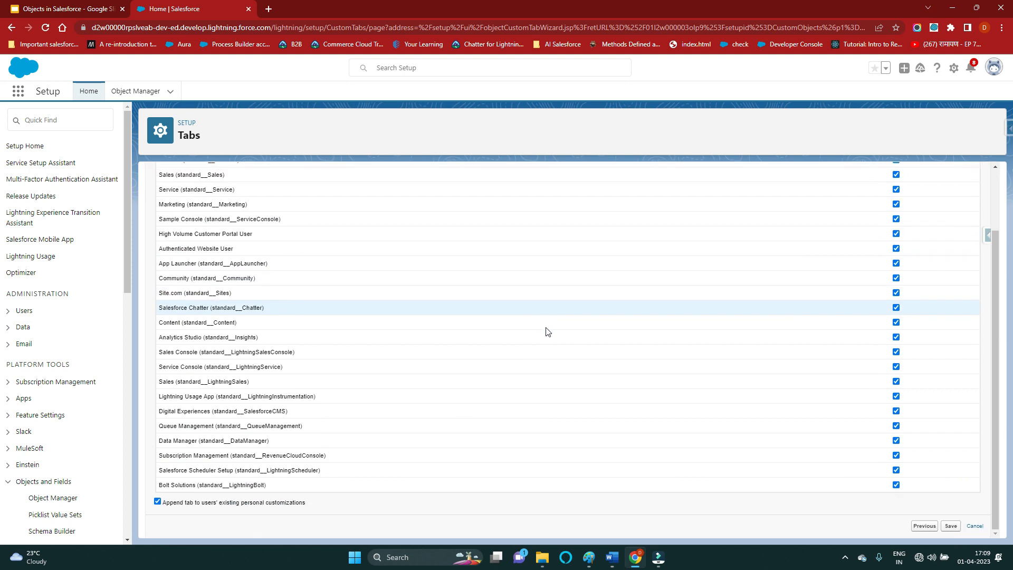
pyautogui.click(949, 527)
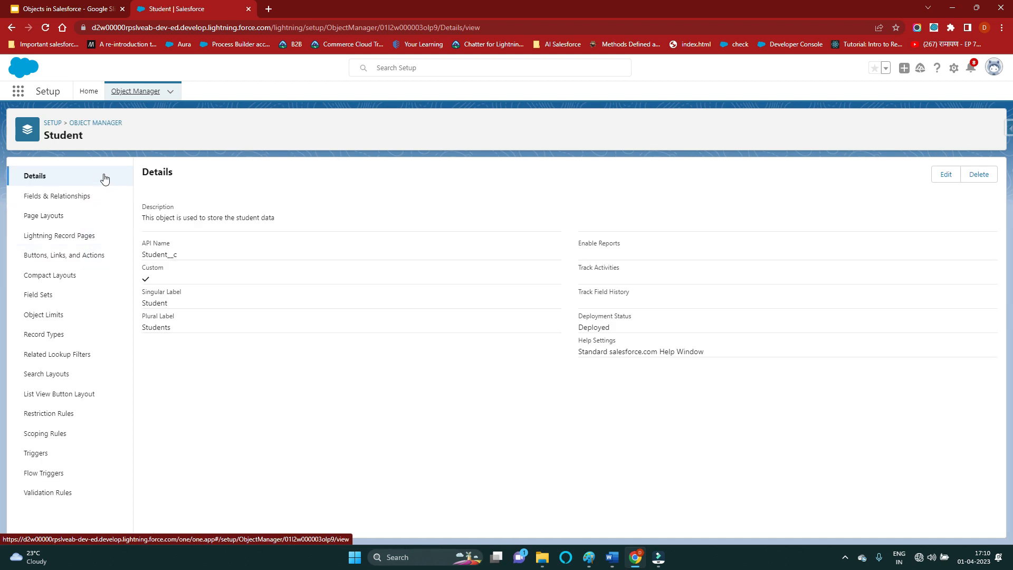
# Examine the Student object's API name and its __c suffix in the object details.
pyautogui.moveTo(143, 244); pyautogui.dragTo(174, 248)
pyautogui.click(162, 255)
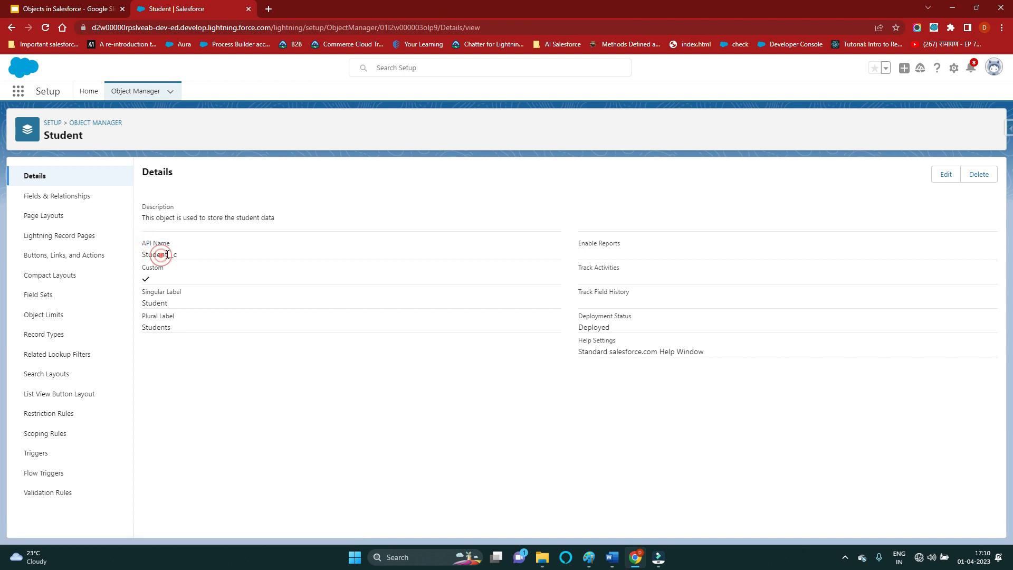
pyautogui.moveTo(169, 257); pyautogui.dragTo(177, 257)
pyautogui.click(192, 254)
pyautogui.moveTo(179, 256); pyautogui.dragTo(167, 255)
pyautogui.click(254, 174)
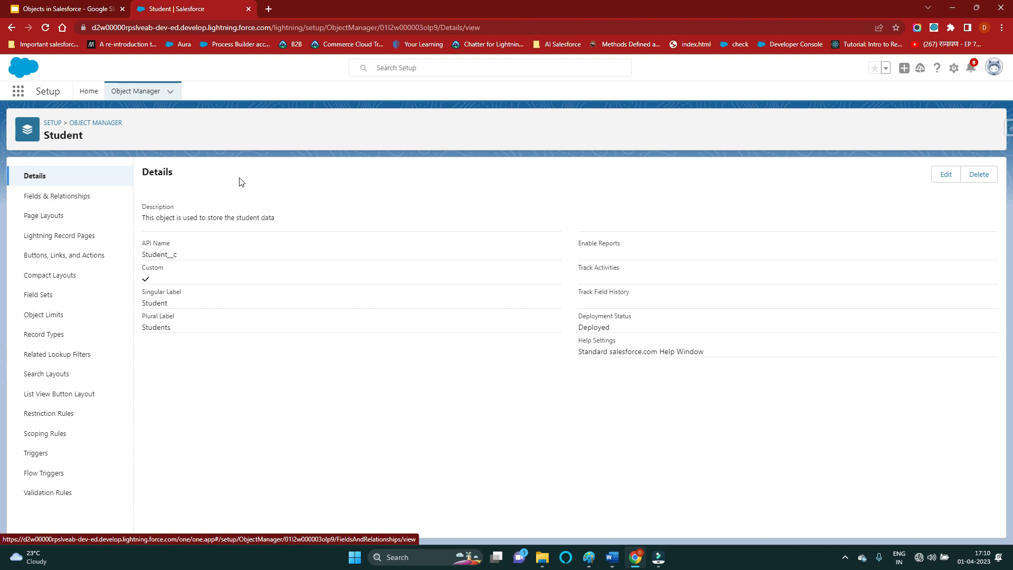
# Start a new custom field on the Student object with the Number data type and proceed to its details.
pyautogui.click(53, 200)
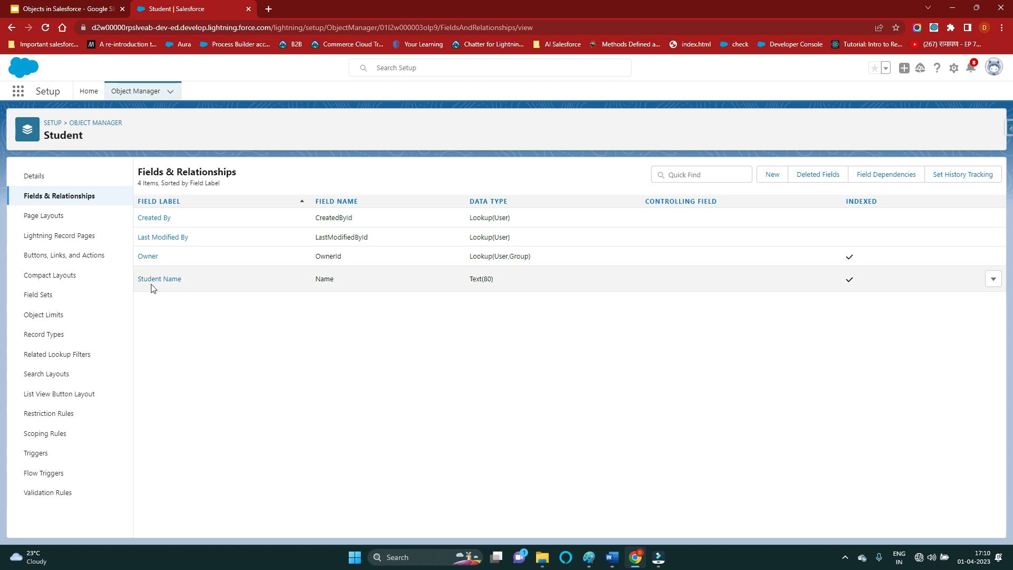
pyautogui.doubleClick(326, 280)
pyautogui.click(197, 300)
pyautogui.doubleClick(327, 279)
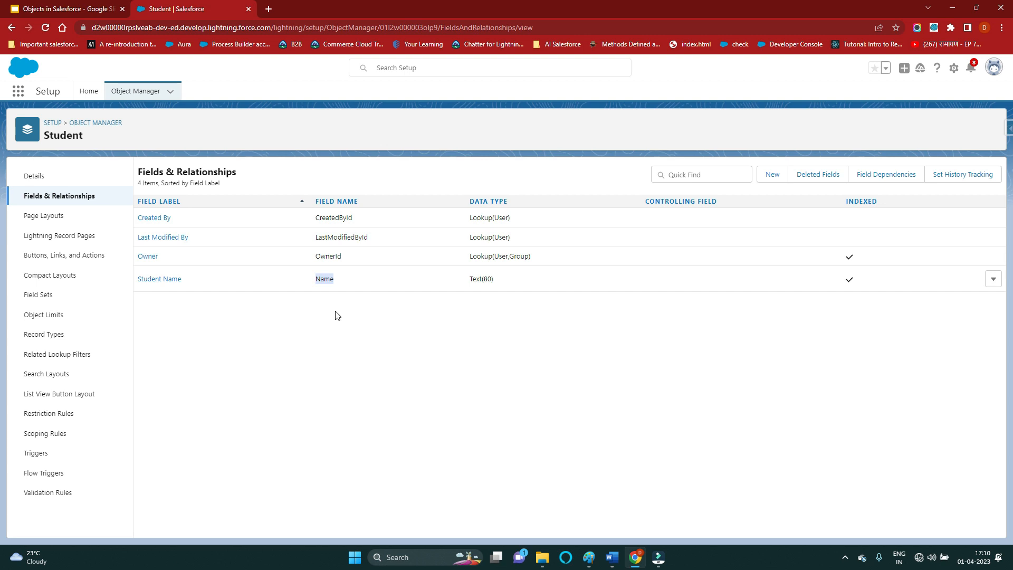
pyautogui.click(349, 310)
pyautogui.click(772, 175)
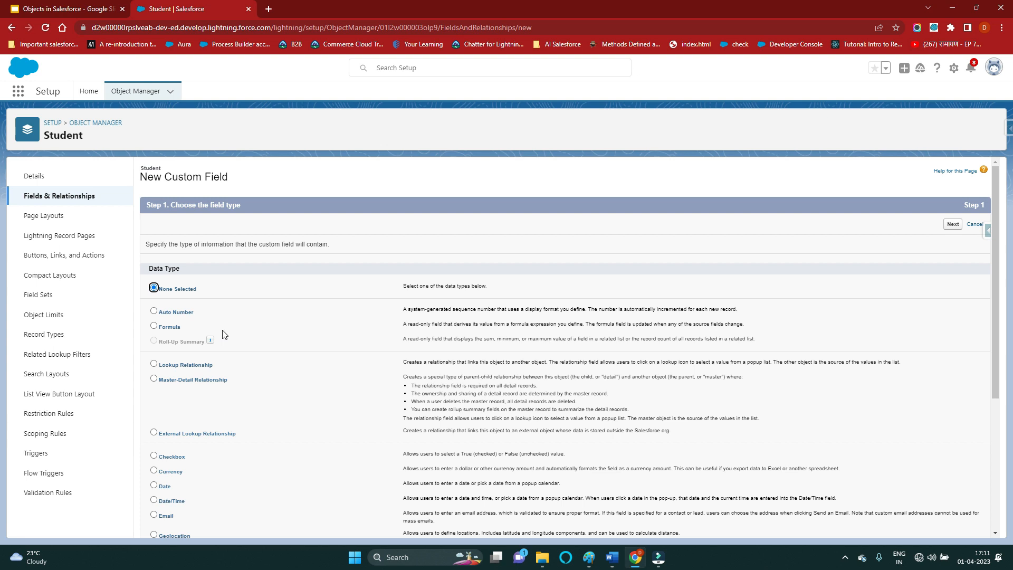
pyautogui.scroll(-3, 222, 334)
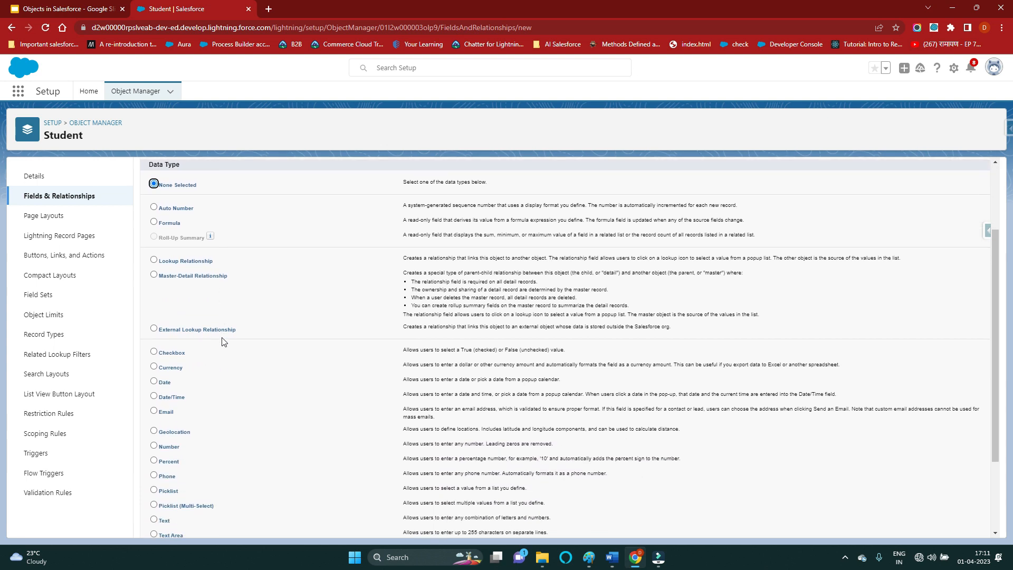
pyautogui.scroll(-1, 222, 342)
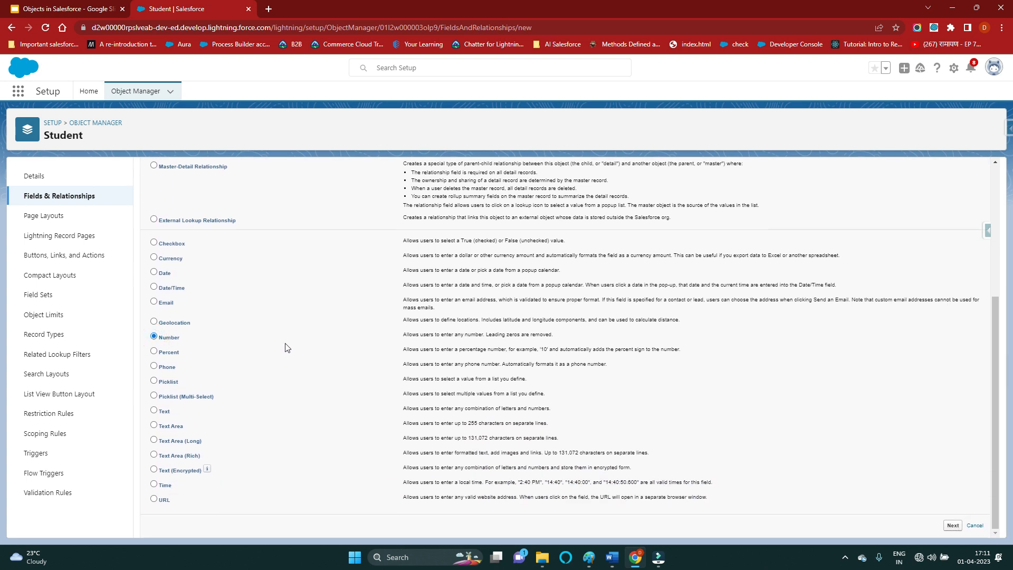
pyautogui.click(956, 527)
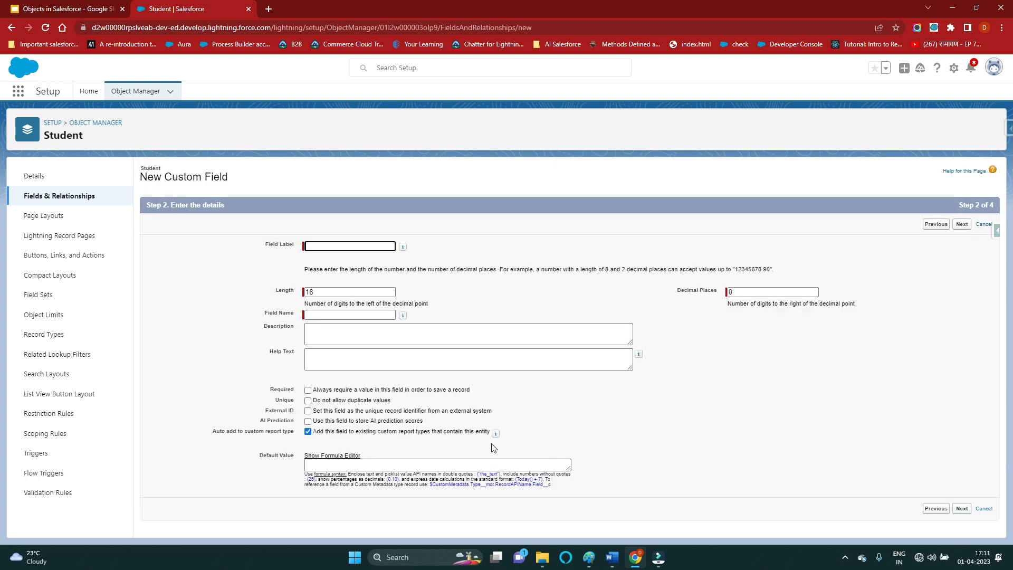
# Label the field Roll No and set its length to 10, keeping 0 decimal places.
pyautogui.click(334, 244)
pyautogui.write('Roll No')
pyautogui.click(470, 280)
pyautogui.click(335, 292)
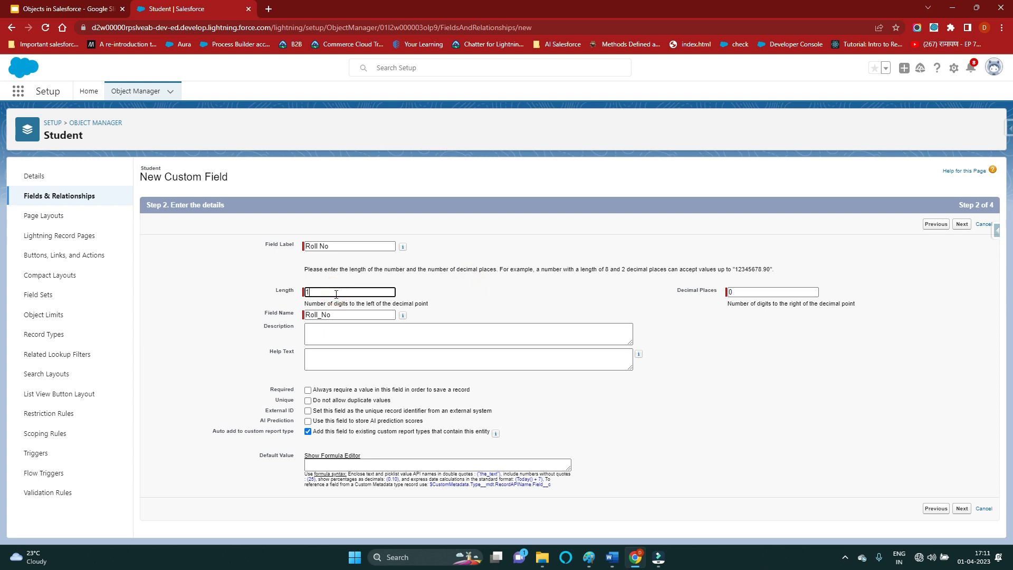
pyautogui.click(559, 307)
pyautogui.click(738, 293)
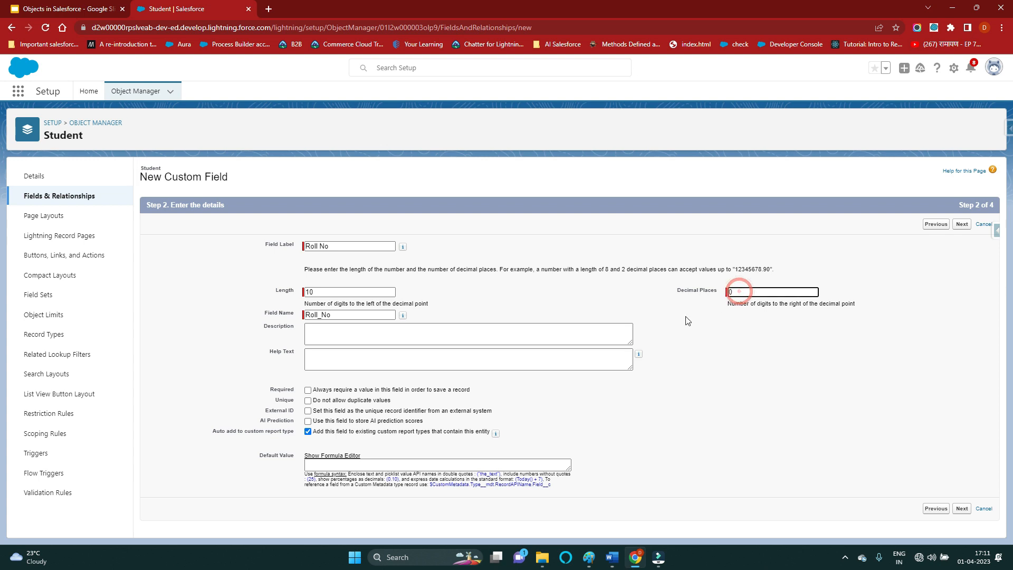
# Enter the field description "This field is used to enter the student roll no".
pyautogui.click(319, 336)
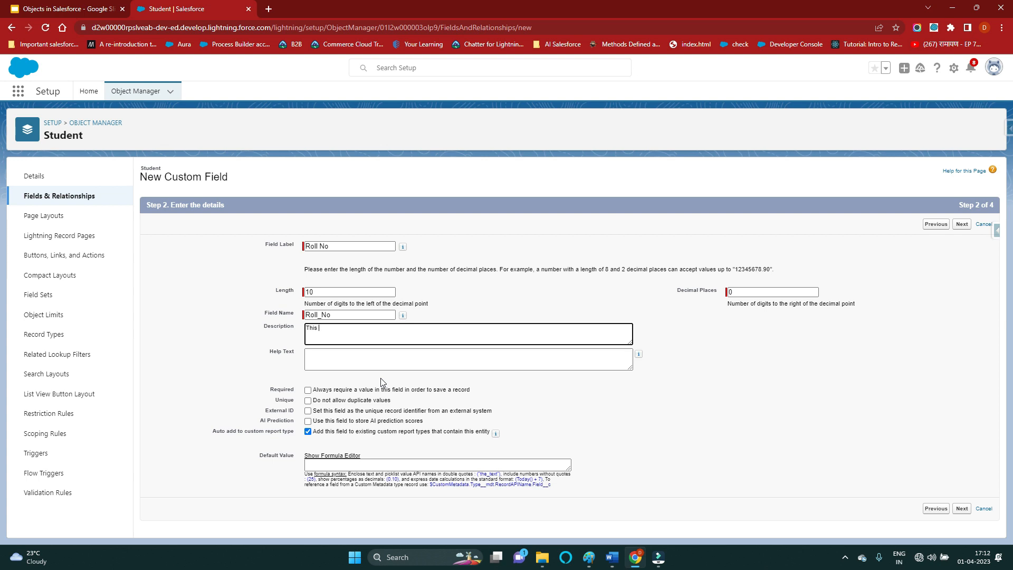
pyautogui.write('This field is used to enter the student roll no')
pyautogui.click(656, 385)
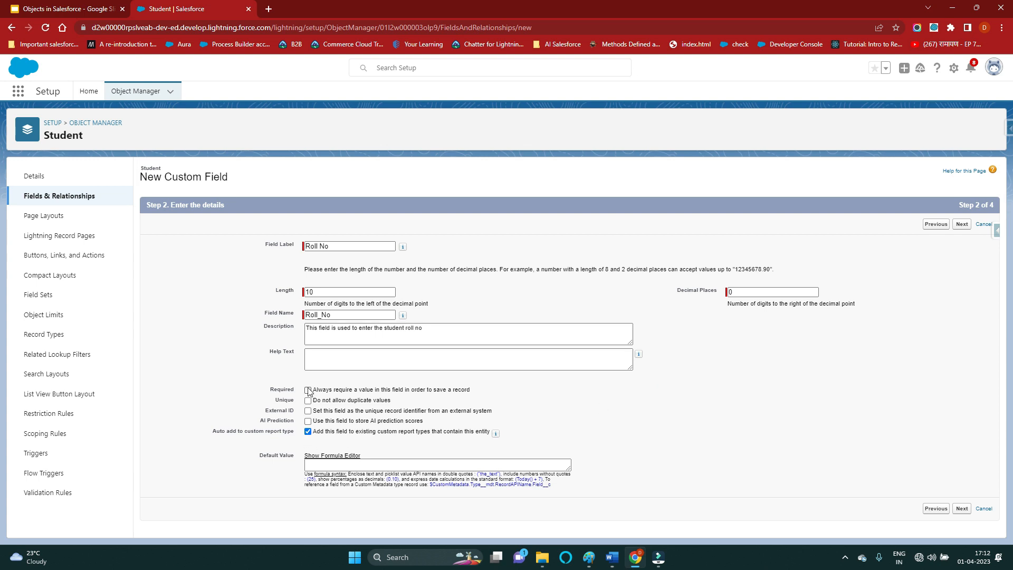
# Copy the description into the help text and end both texts with a period.
pyautogui.click(413, 337)
pyautogui.moveTo(439, 333); pyautogui.dragTo(296, 353)
pyautogui.hotkey('ctrl', 'c')
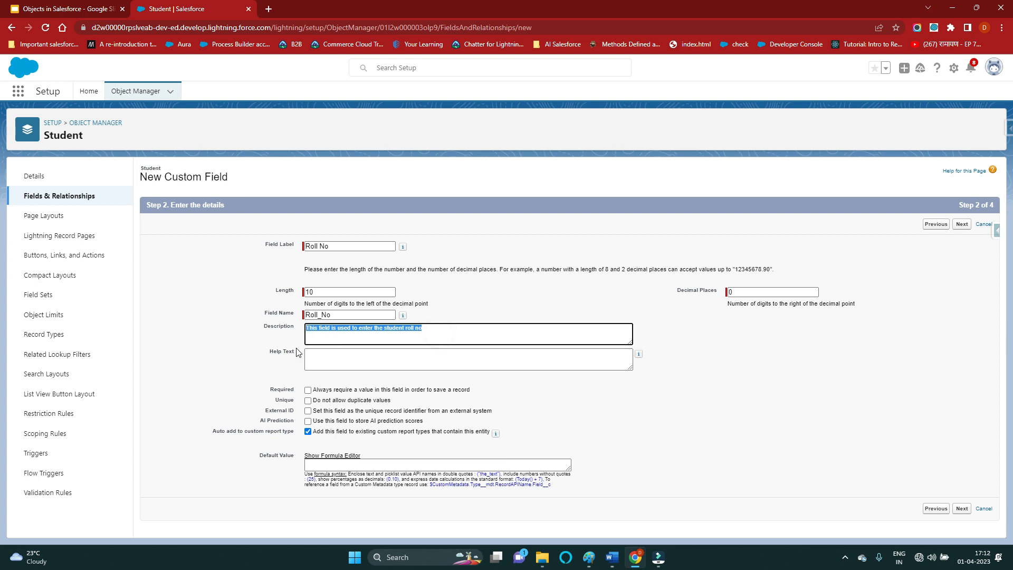
pyautogui.click(336, 363)
pyautogui.hotkey('ctrl', 'v')
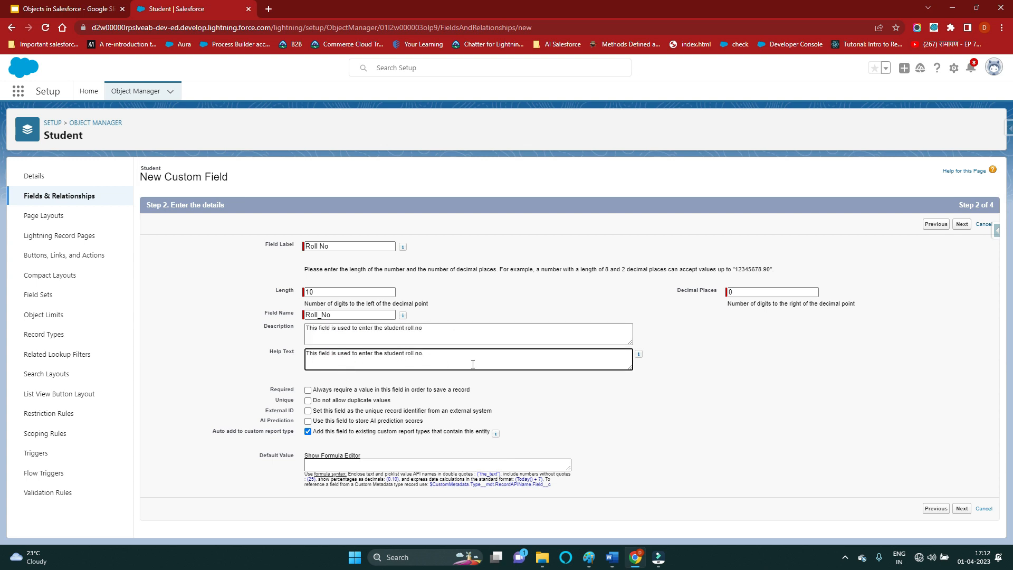
pyautogui.click(437, 328)
pyautogui.write('.')
pyautogui.click(557, 399)
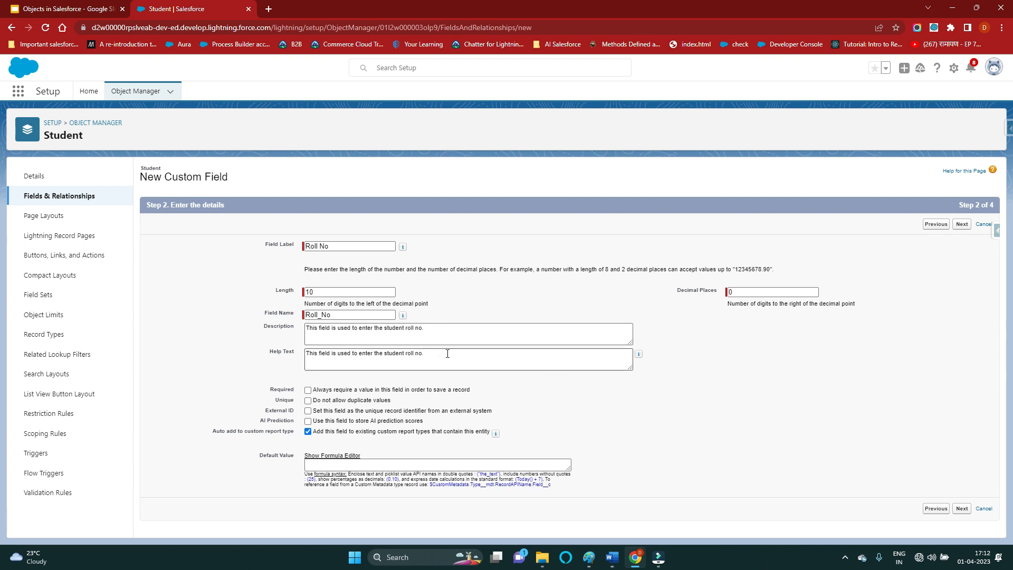
# Make the Roll No field required and disallow duplicate values, leaving External ID off.
pyautogui.moveTo(266, 351); pyautogui.dragTo(314, 355)
pyautogui.click(307, 390)
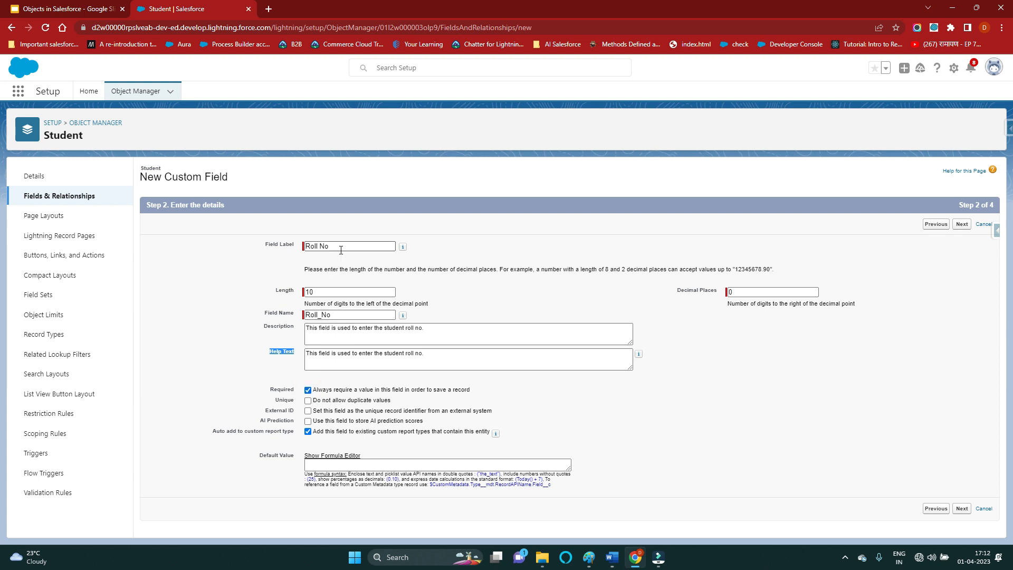
pyautogui.moveTo(341, 248); pyautogui.dragTo(283, 253)
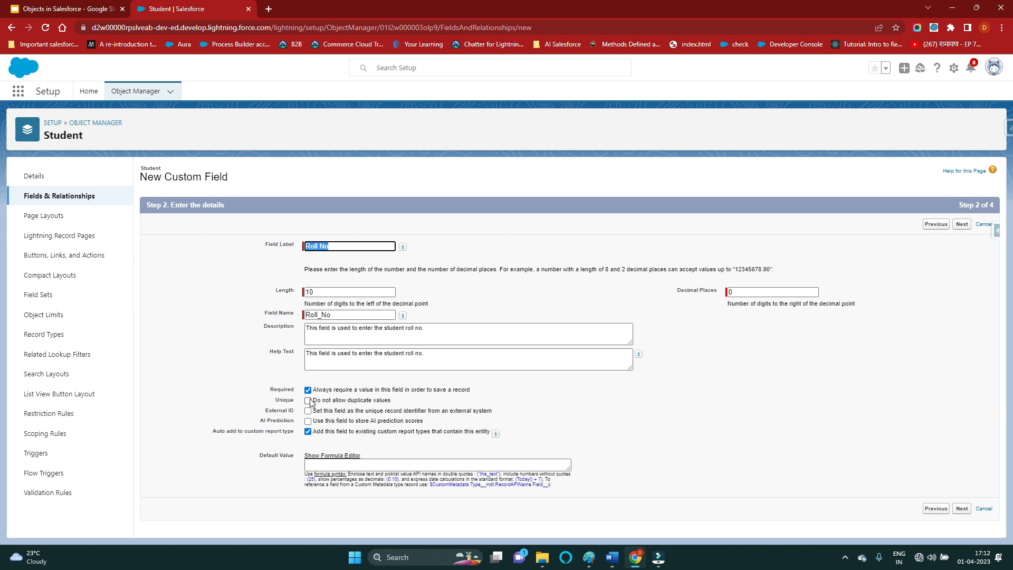
pyautogui.click(506, 394)
pyautogui.click(308, 401)
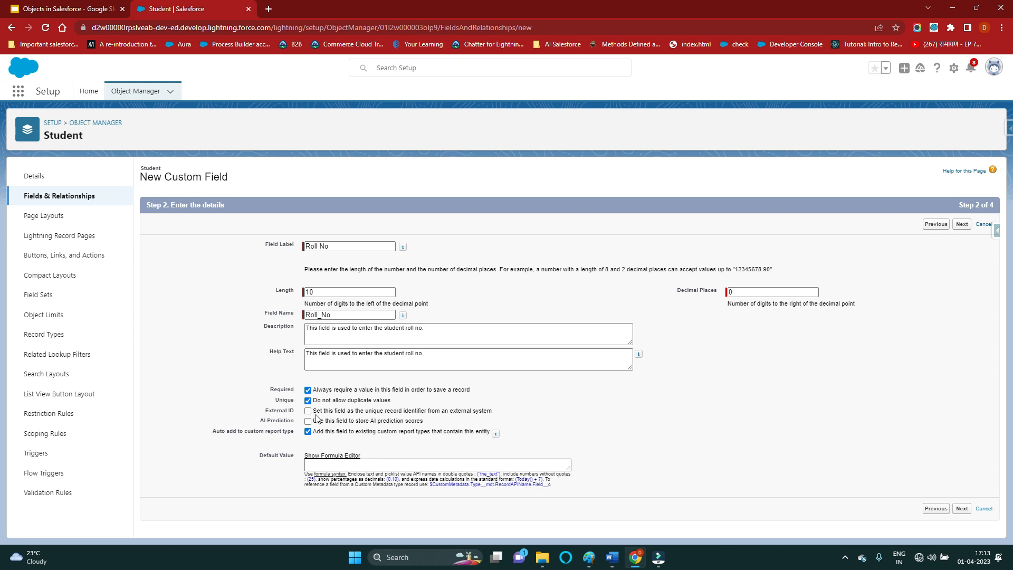
pyautogui.moveTo(263, 412); pyautogui.dragTo(493, 411)
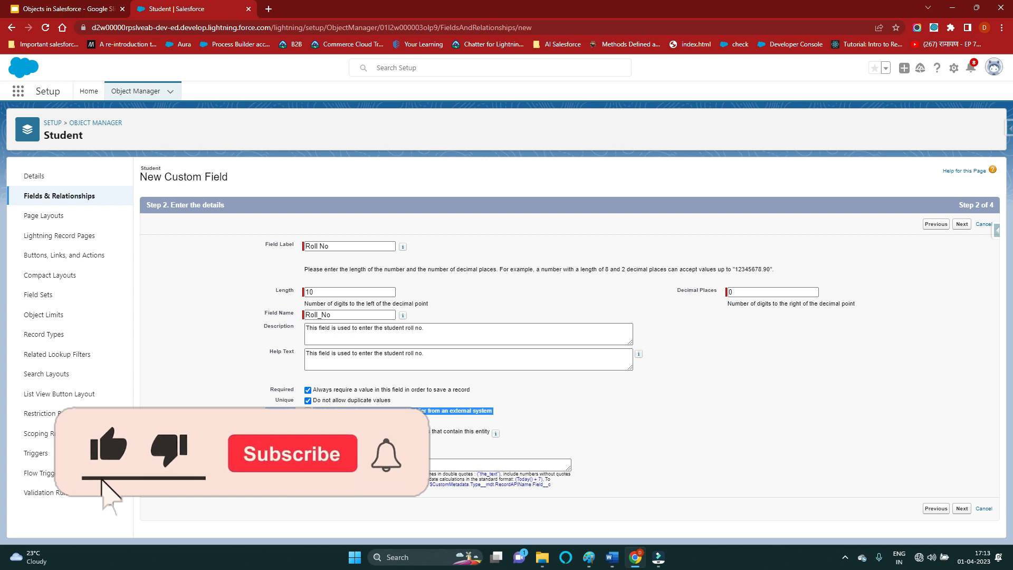
pyautogui.click(380, 423)
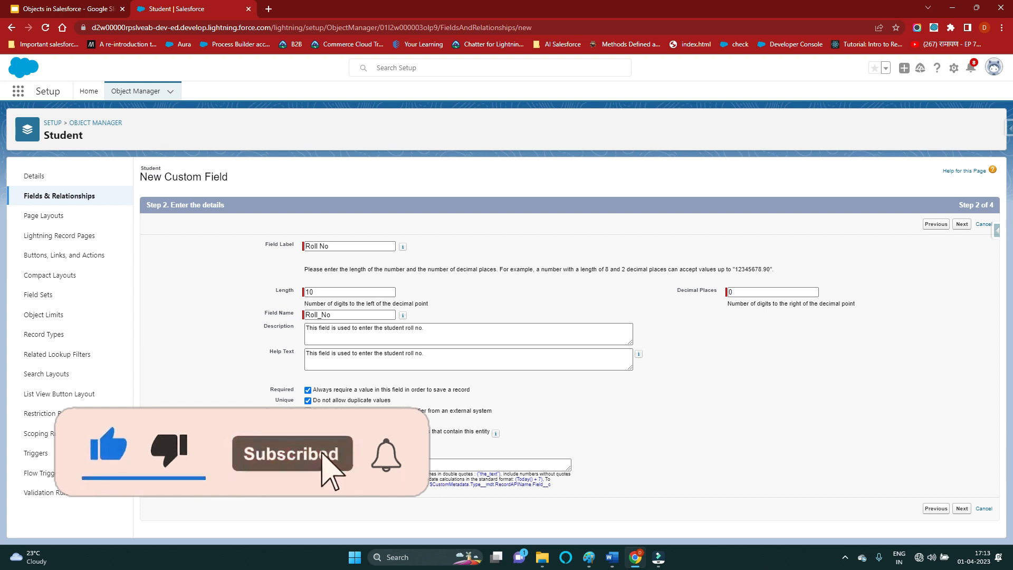
pyautogui.click(659, 427)
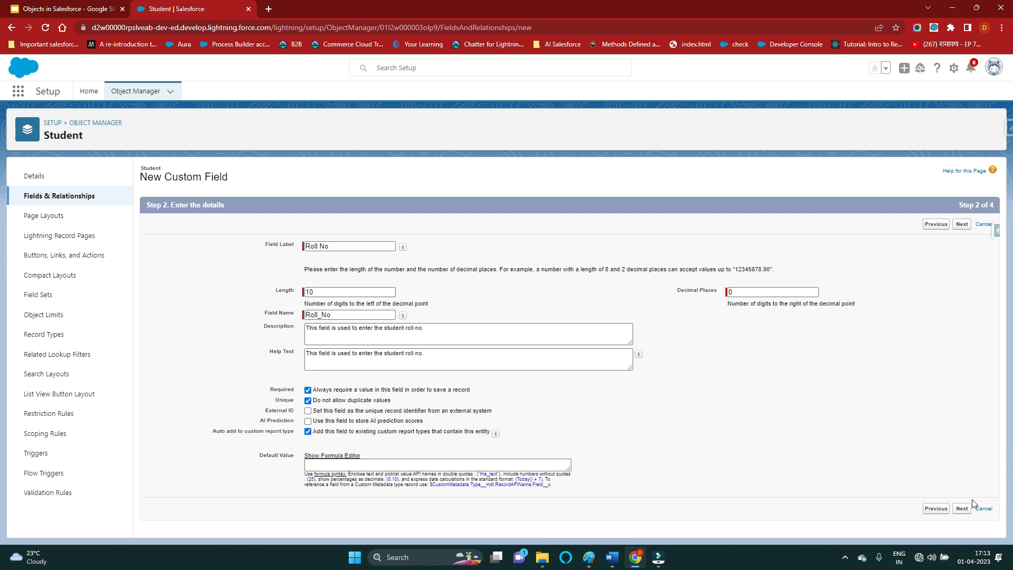
# Keep the default profile visibility and the Student Layout, save the Roll No field and begin another custom field.
pyautogui.click(962, 508)
pyautogui.scroll(-5, 720, 484)
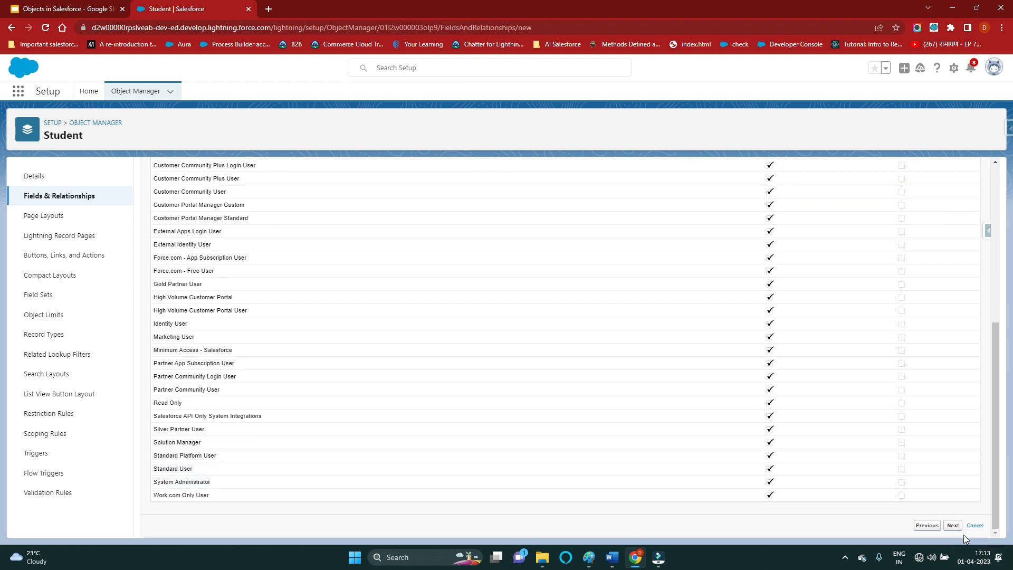
pyautogui.click(953, 525)
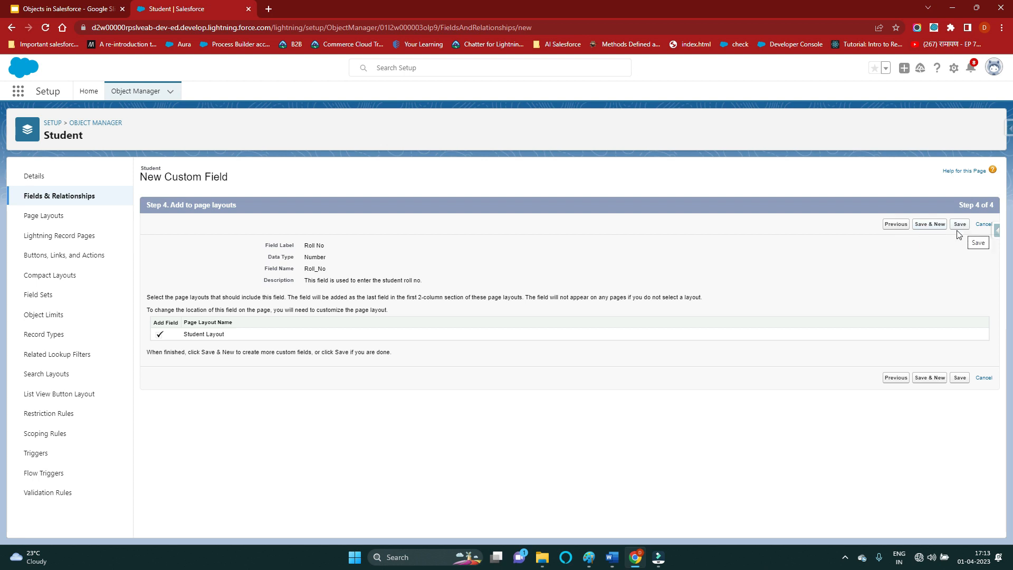
pyautogui.click(922, 226)
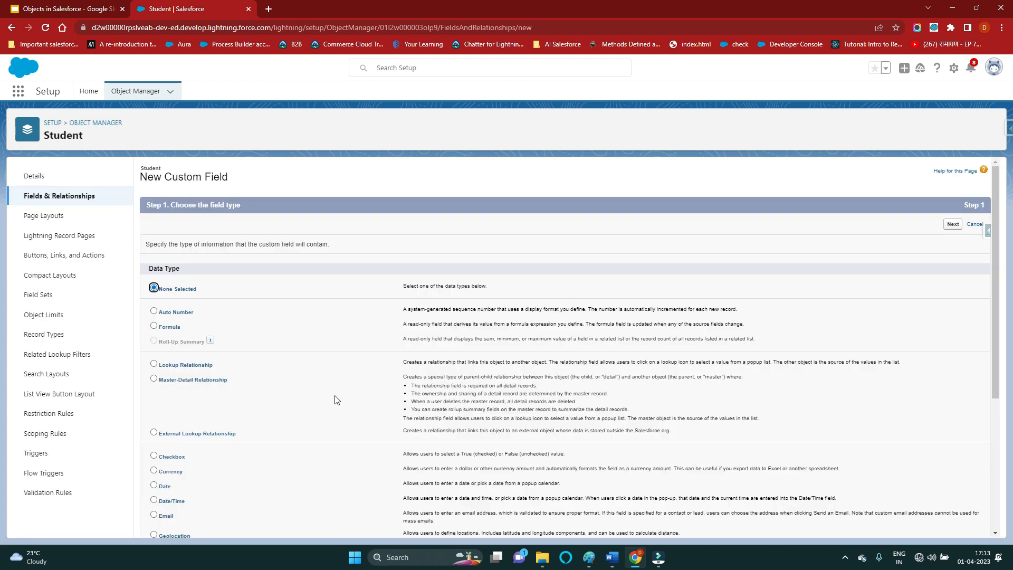
# Choose the Text data type for the custom field, label it "Father's Name" and set its length to 50.
pyautogui.scroll(-2, 337, 400)
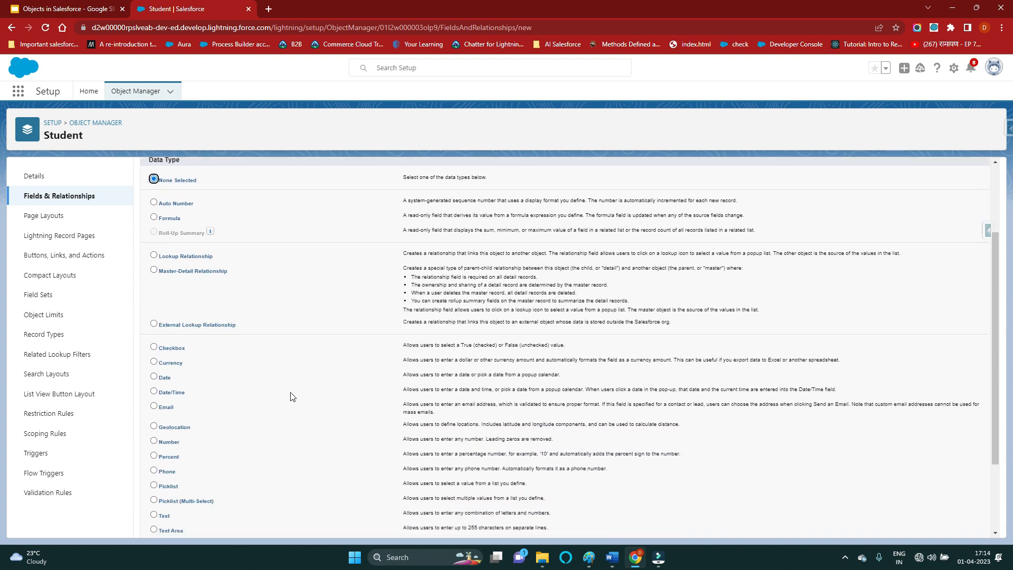
pyautogui.scroll(-2, 291, 397)
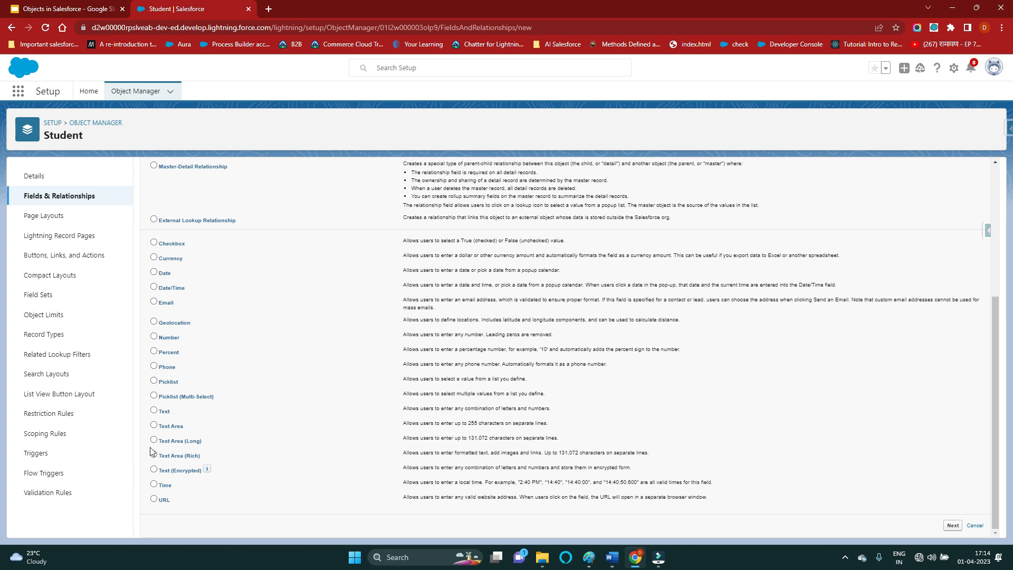
pyautogui.click(153, 410)
pyautogui.click(953, 525)
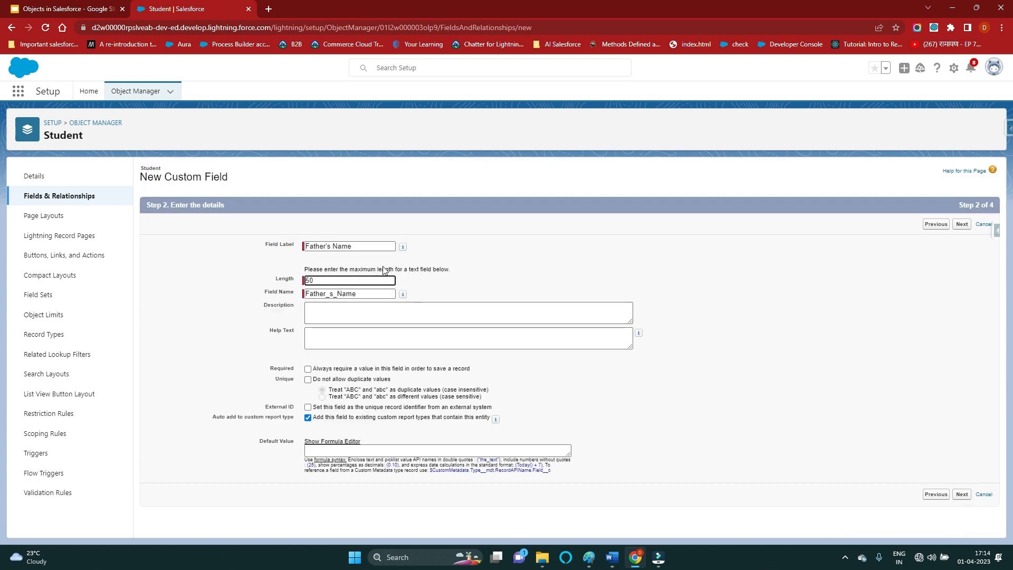
pyautogui.click(494, 279)
pyautogui.doubleClick(336, 281)
pyautogui.click(456, 286)
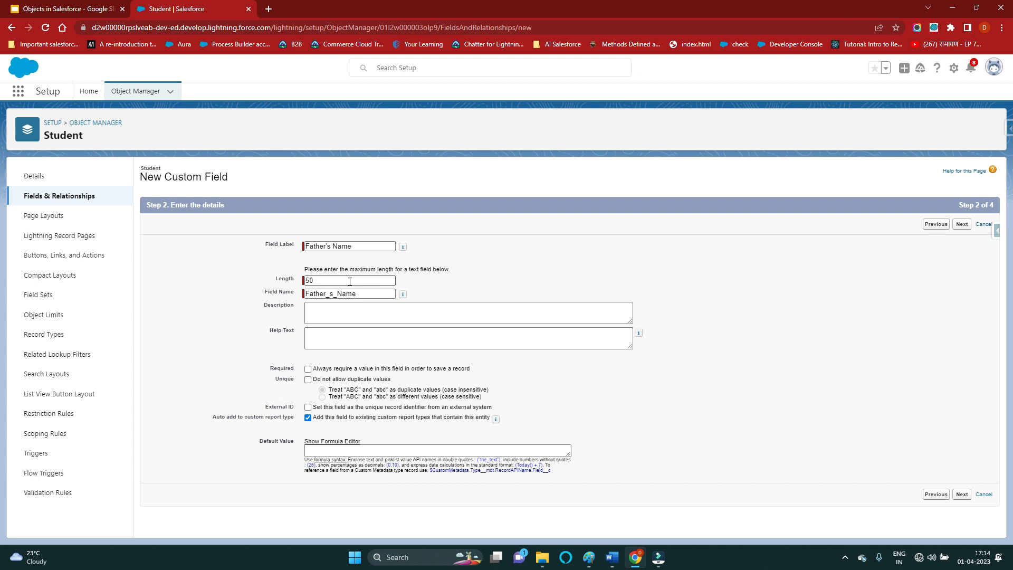
pyautogui.click(431, 272)
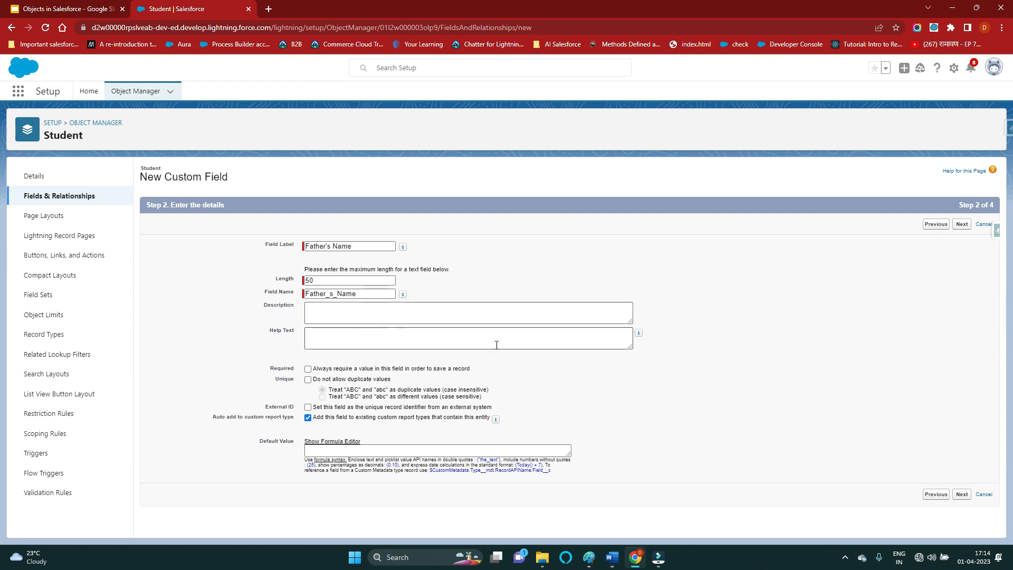
# Make the Father's Name field required, keep the default visibility and page layout, save it and begin another custom field.
pyautogui.click(308, 369)
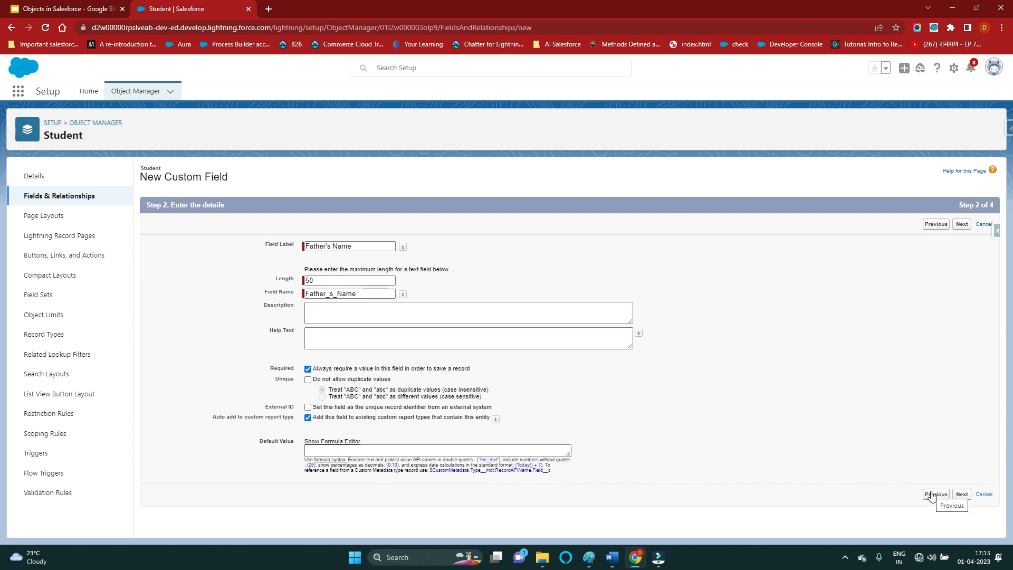
pyautogui.click(961, 494)
pyautogui.click(955, 225)
pyautogui.click(926, 225)
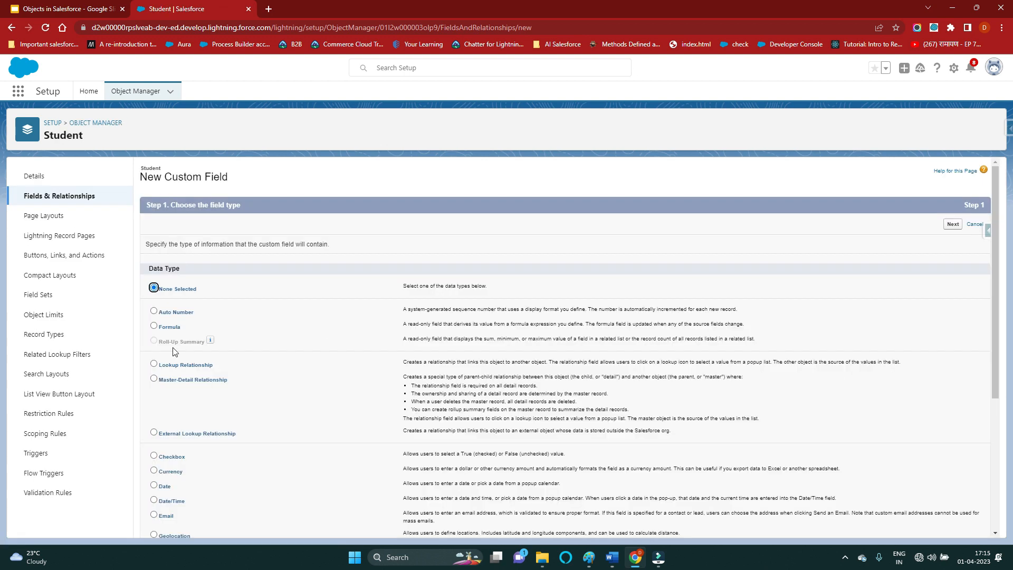
# Choose the Text data type for the custom field and label it "Mother's Name".
pyautogui.scroll(-5, 164, 362)
pyautogui.scroll(-1, 165, 362)
pyautogui.click(153, 411)
pyautogui.click(950, 525)
pyautogui.click(339, 247)
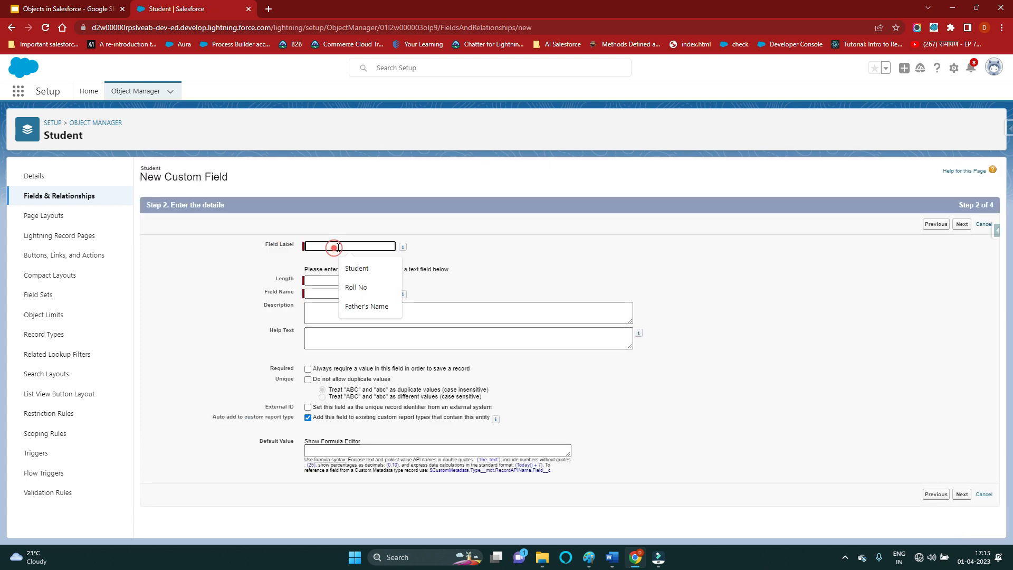
pyautogui.write('Mother')
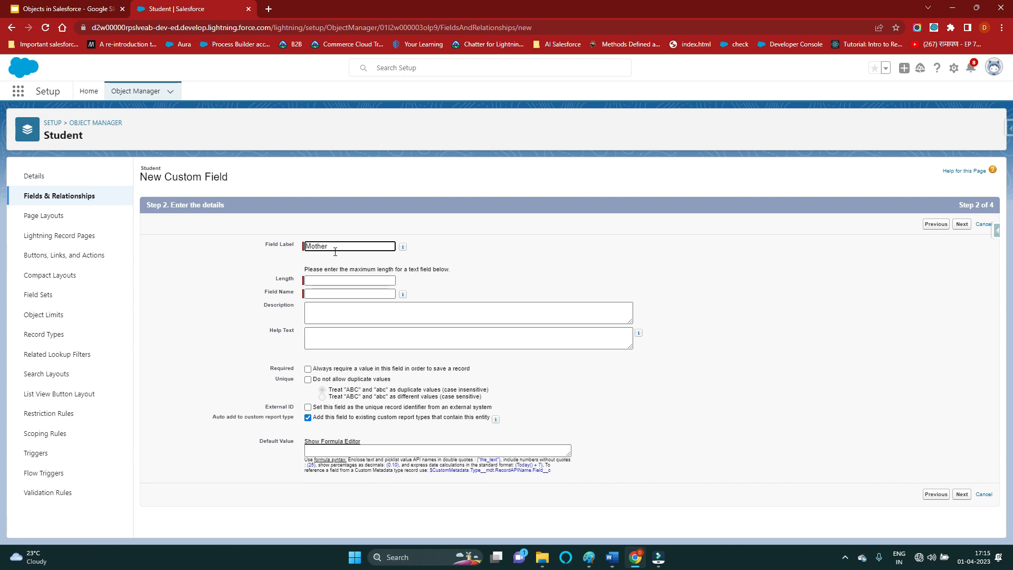
pyautogui.write("'s Name")
pyautogui.click(453, 264)
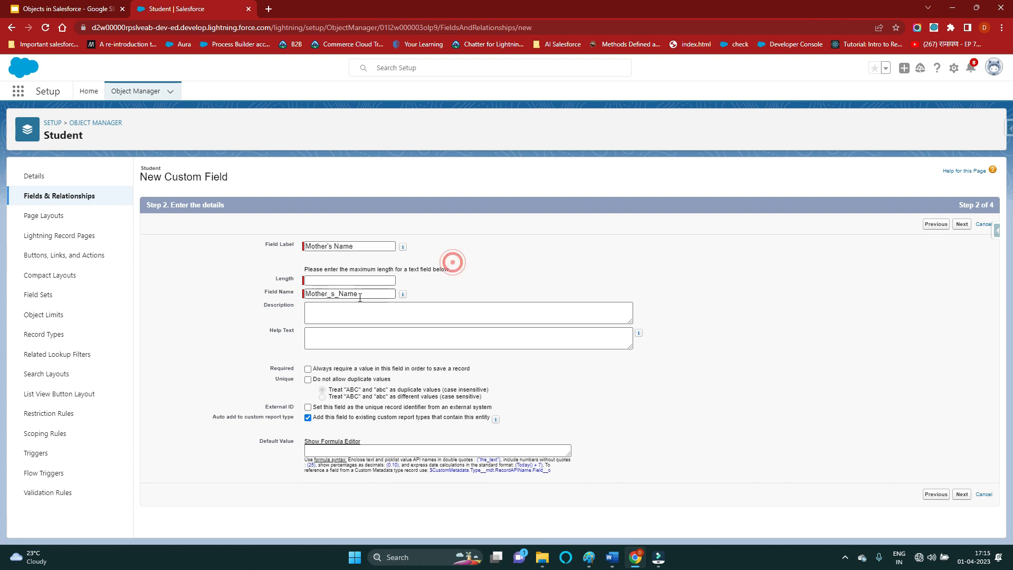
# Set the Mother's Name field's length to 50 and always require a value in it.
pyautogui.click(357, 278)
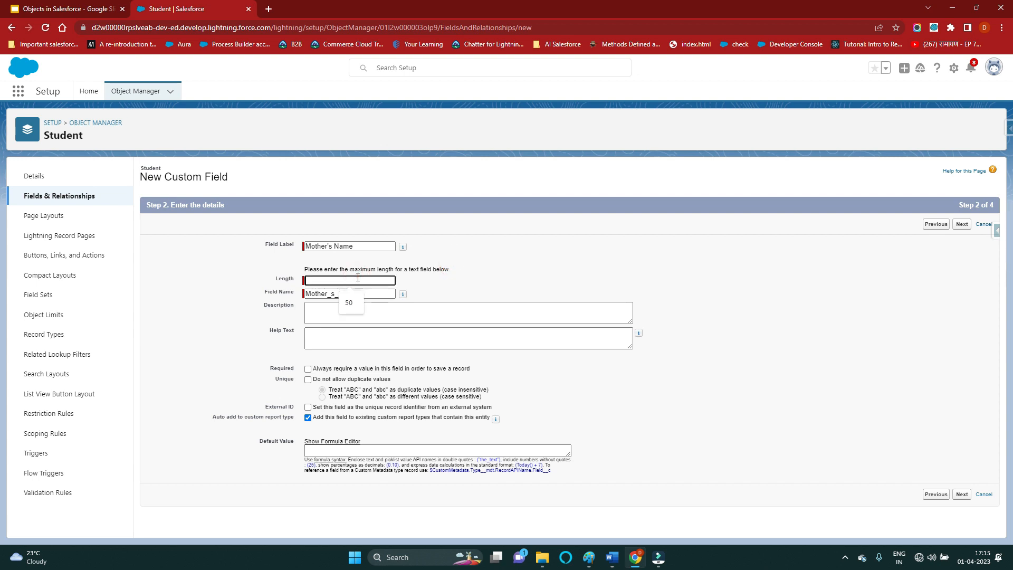
pyautogui.write('50')
pyautogui.click(399, 308)
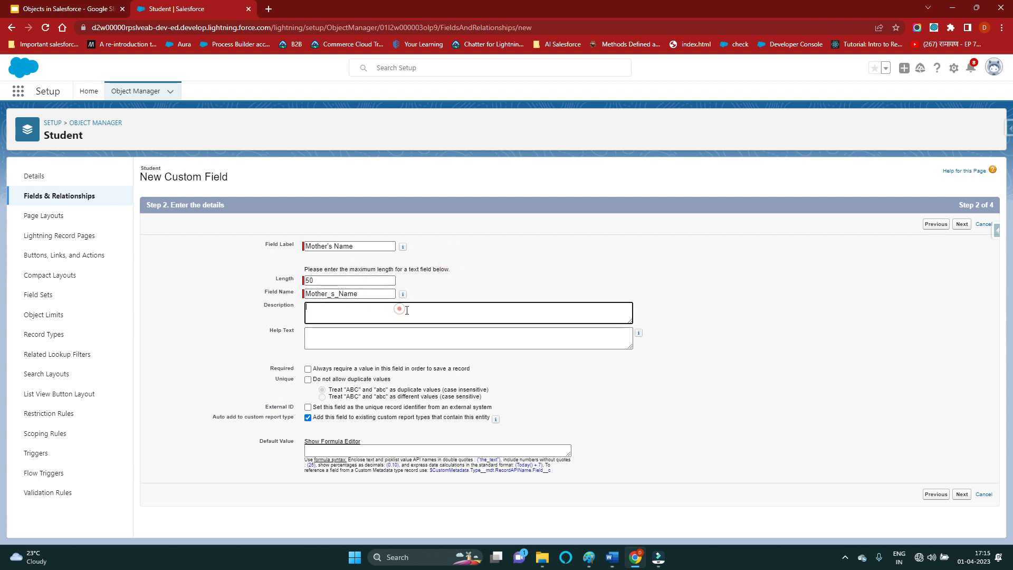
pyautogui.click(777, 354)
pyautogui.click(308, 369)
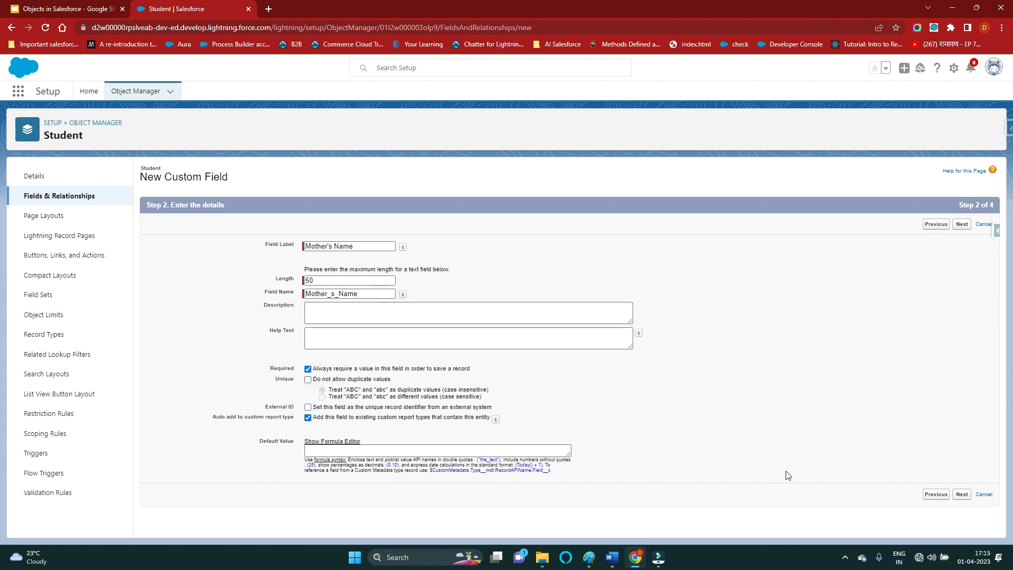
# Keep the default field-level security and the Student Layout, and save the Mother's Name field.
pyautogui.click(961, 494)
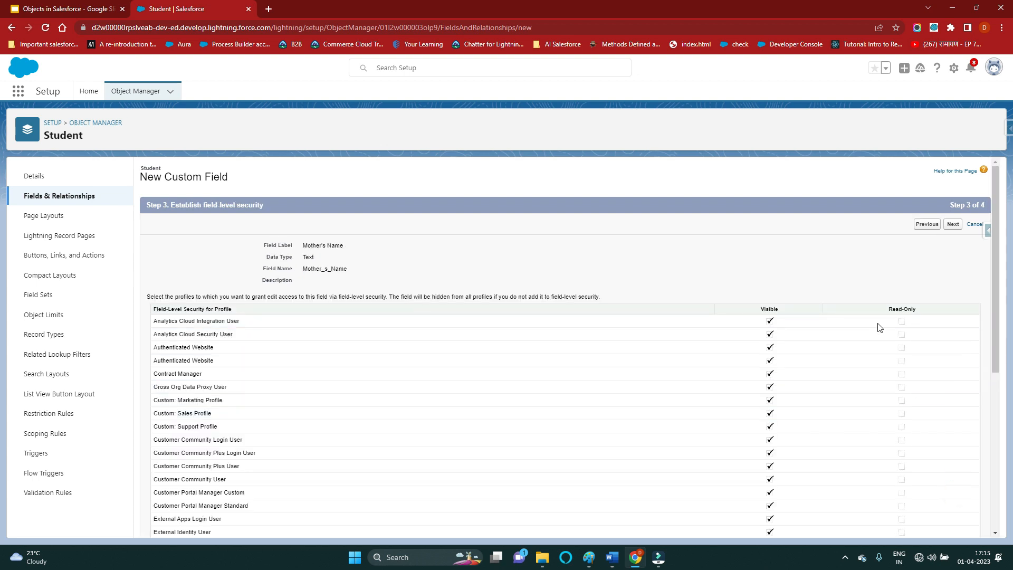
pyautogui.click(953, 224)
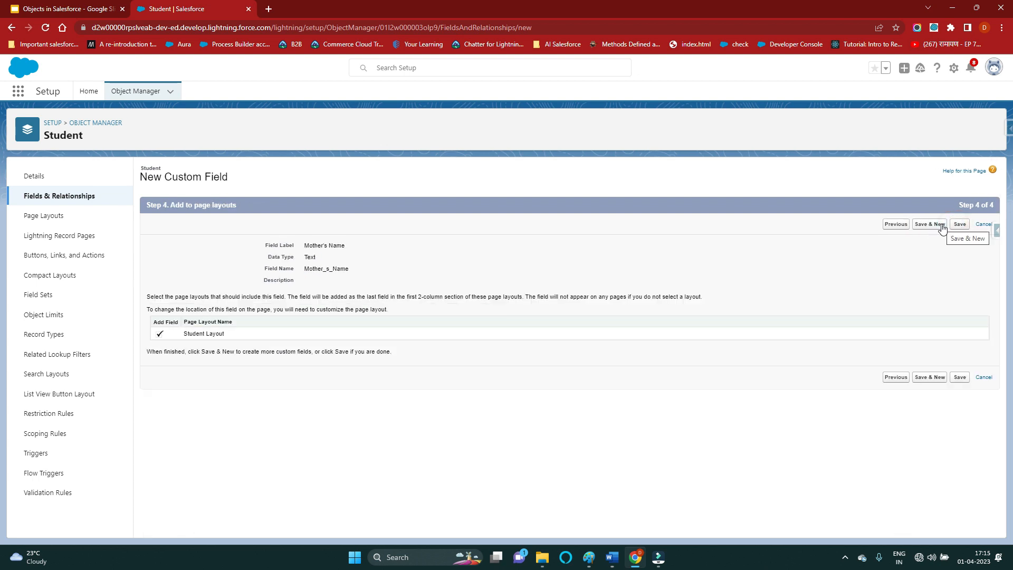
pyautogui.click(958, 227)
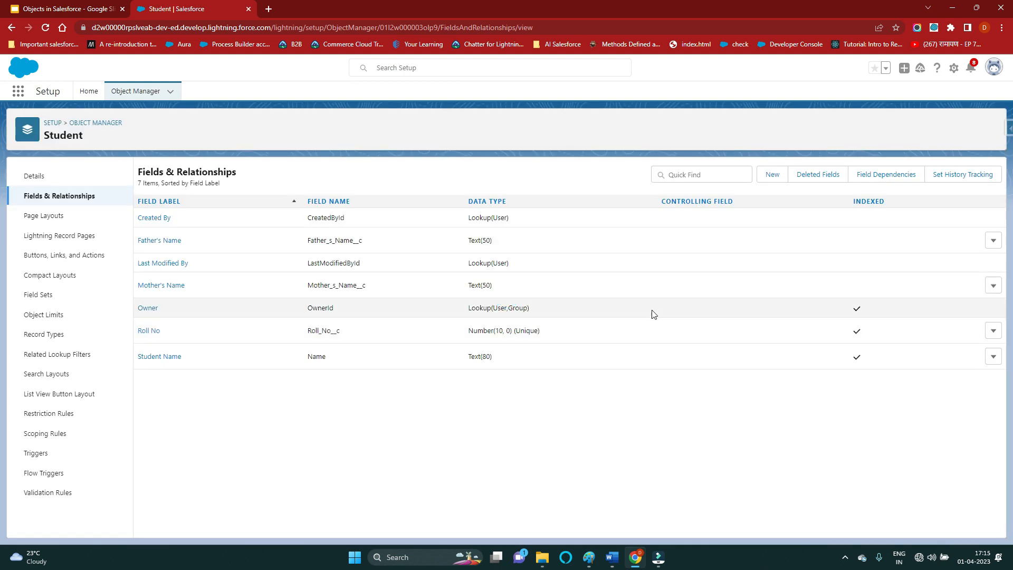
# Create another custom field on the Student object with the Text data type.
pyautogui.click(764, 176)
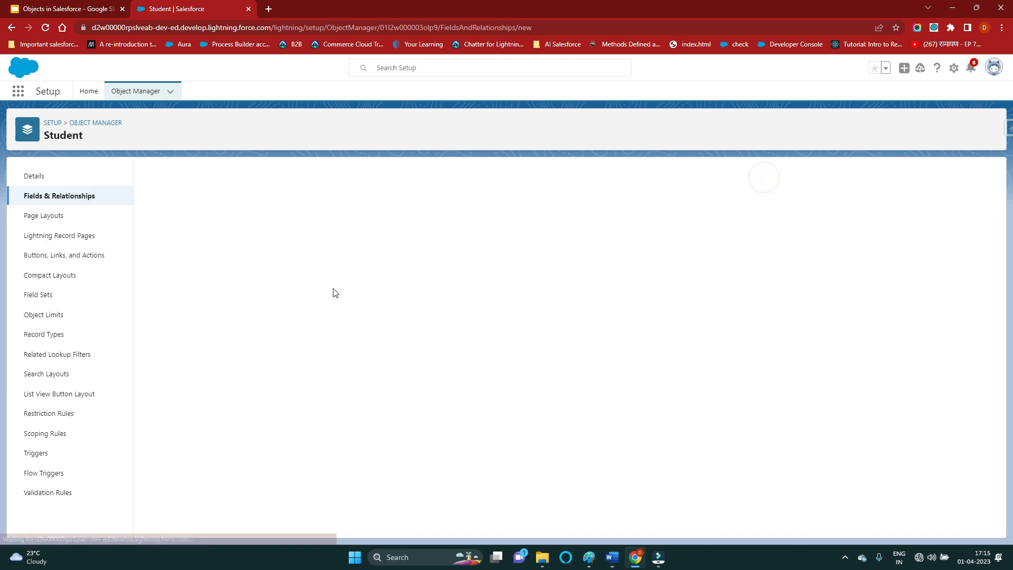
pyautogui.scroll(-1, 276, 321)
pyautogui.scroll(-3, 275, 320)
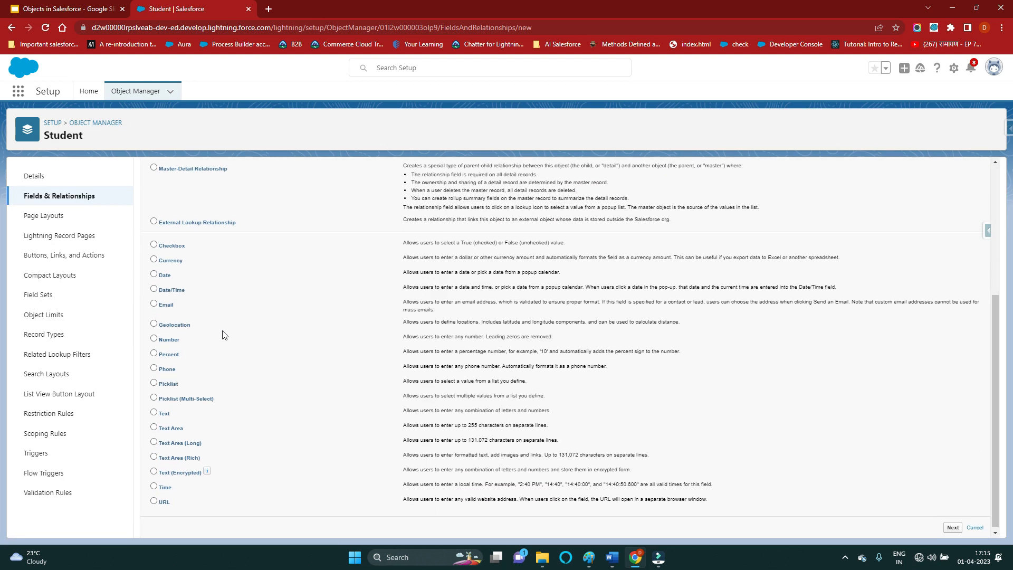
pyautogui.scroll(3, 224, 334)
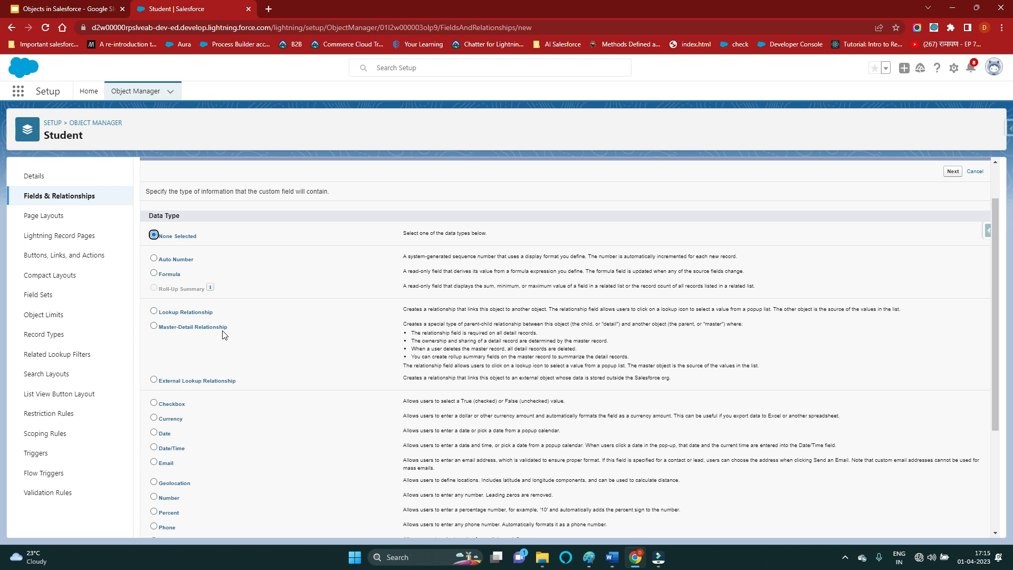
pyautogui.scroll(-3, 229, 335)
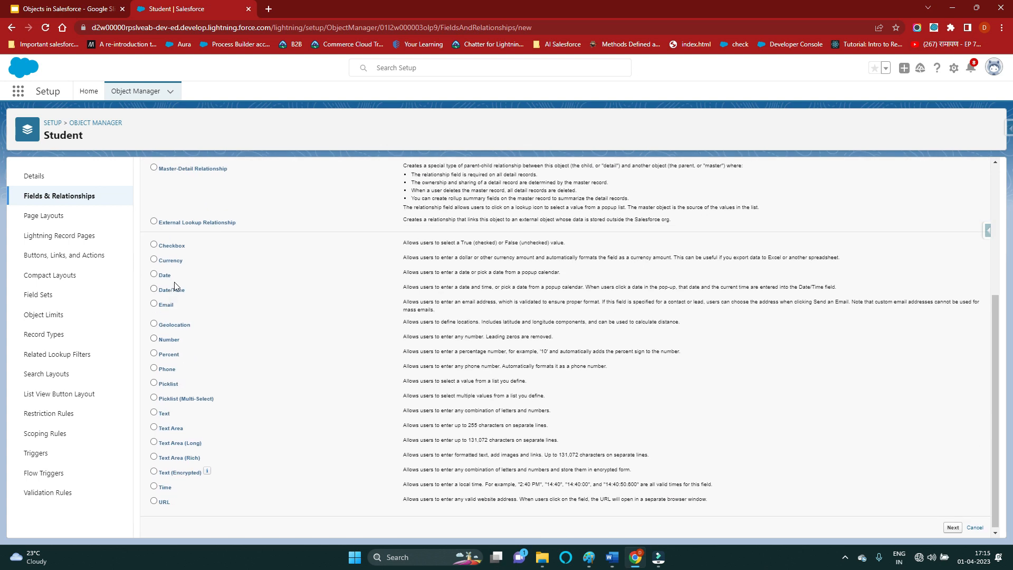
pyautogui.click(154, 412)
pyautogui.click(952, 527)
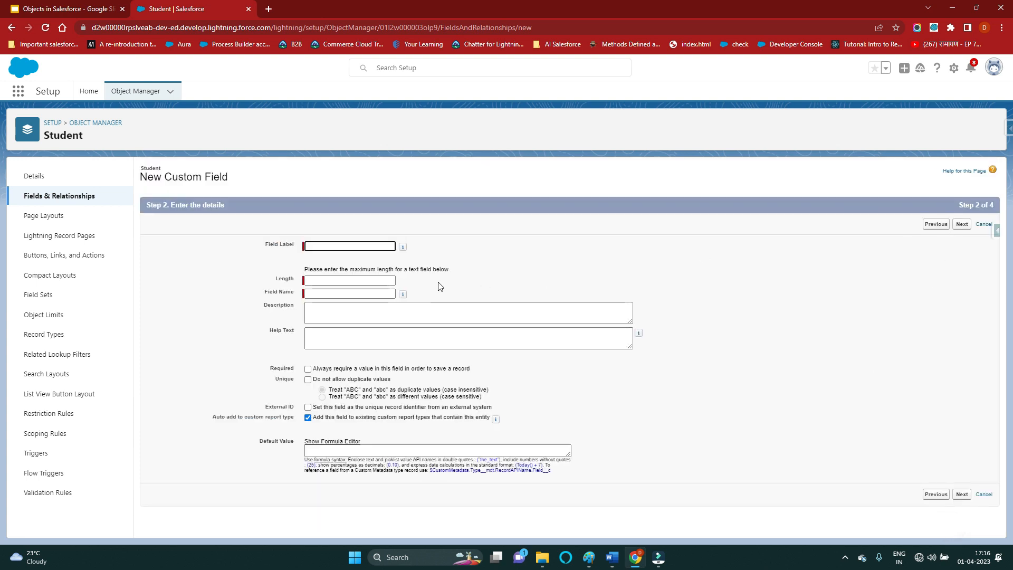
# Label the text field "Address" and set its length to 200.
pyautogui.write('Address')
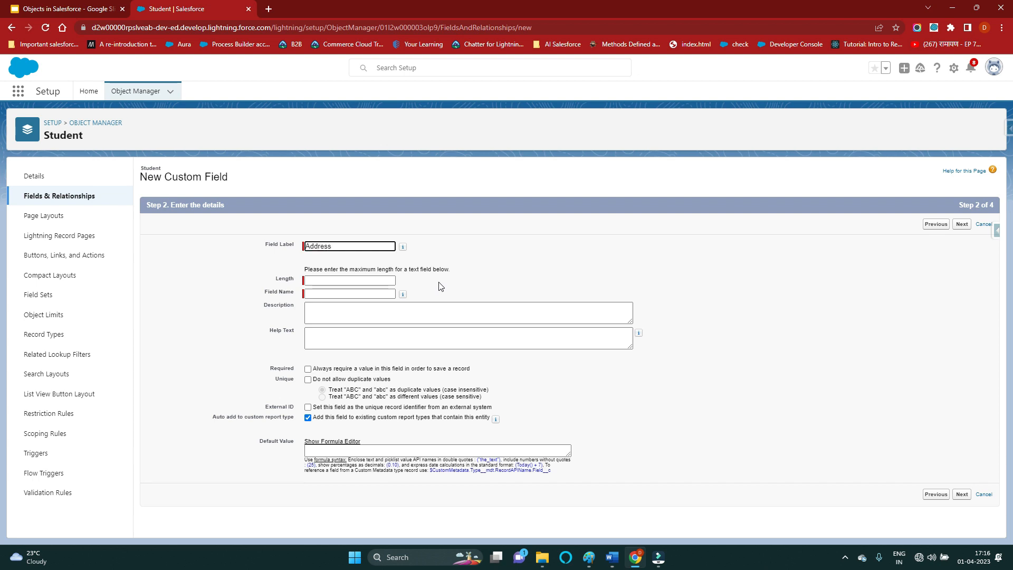
pyautogui.click(586, 290)
pyautogui.click(348, 281)
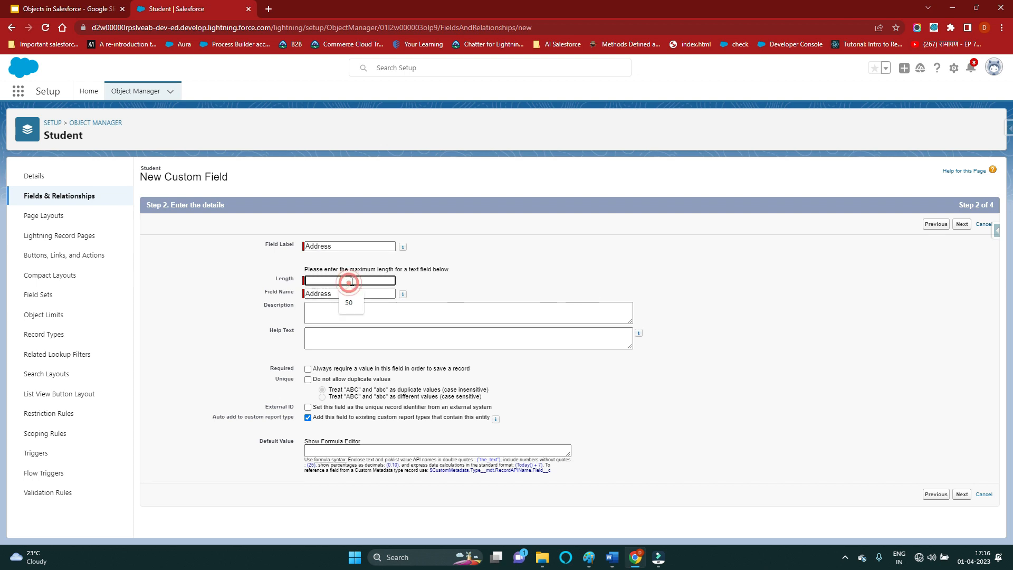
pyautogui.write('200')
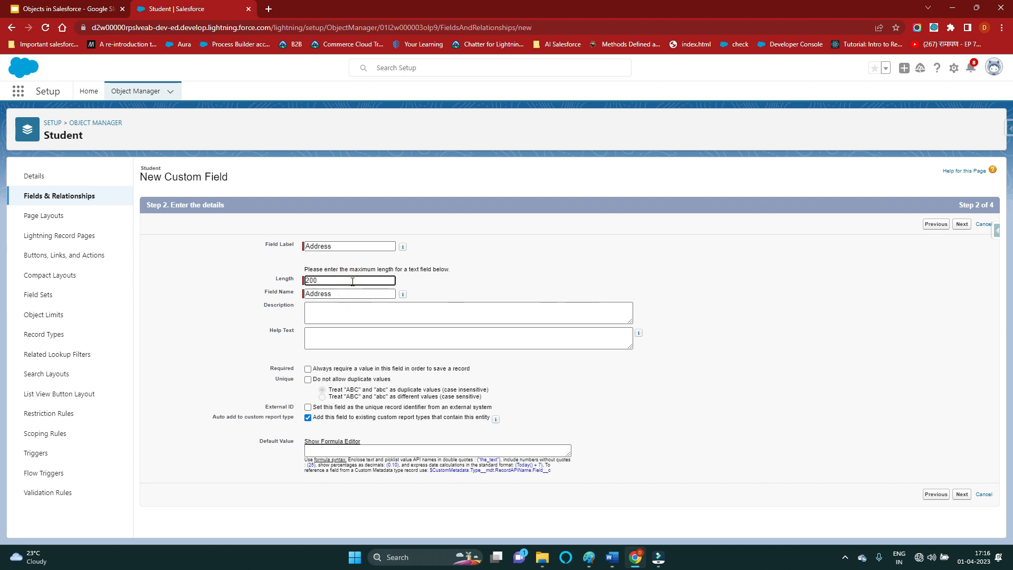
pyautogui.click(537, 255)
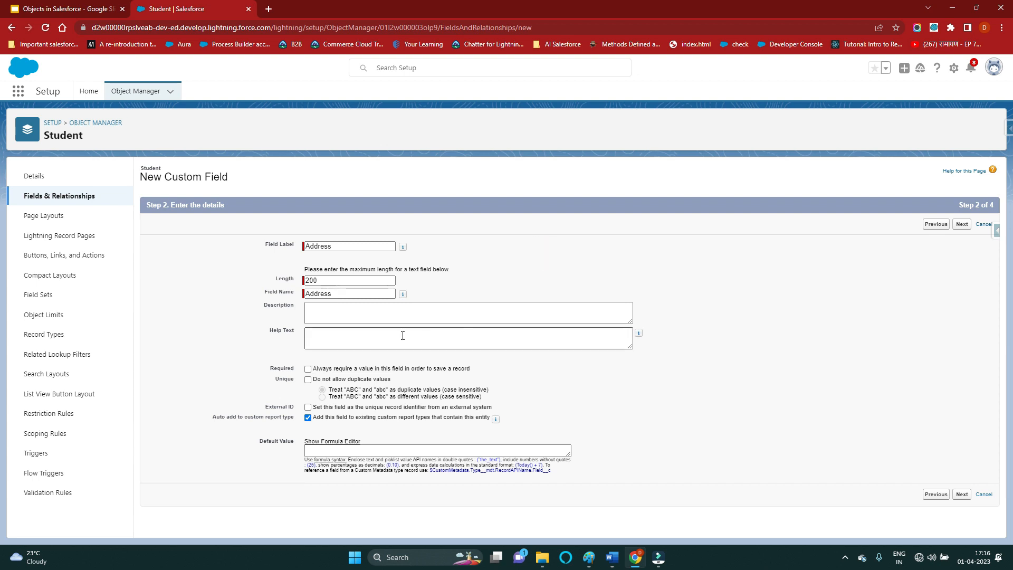
# Accept the default profile visibility and page layout for the Address field and save it.
pyautogui.click(962, 496)
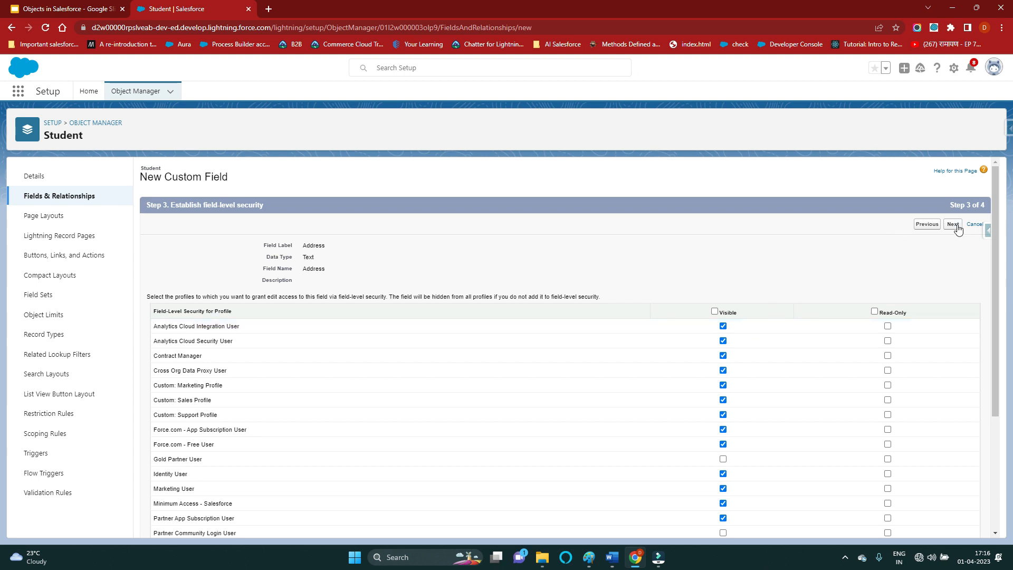
pyautogui.click(957, 225)
pyautogui.click(955, 226)
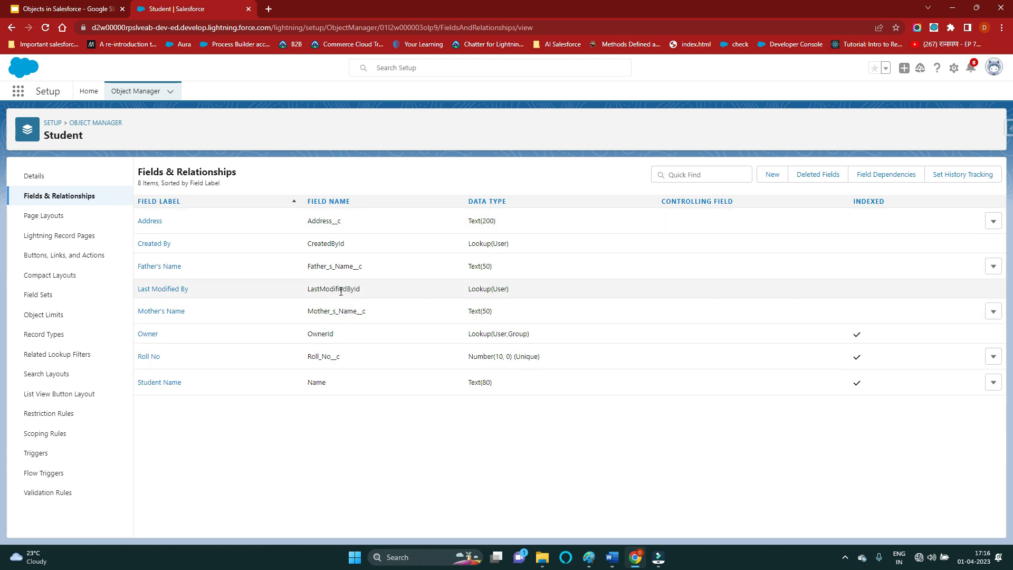
# Compare the field names of the custom fields with those of the standard fields in the Student object's field list.
pyautogui.moveTo(333, 222); pyautogui.dragTo(347, 223)
pyautogui.click(356, 221)
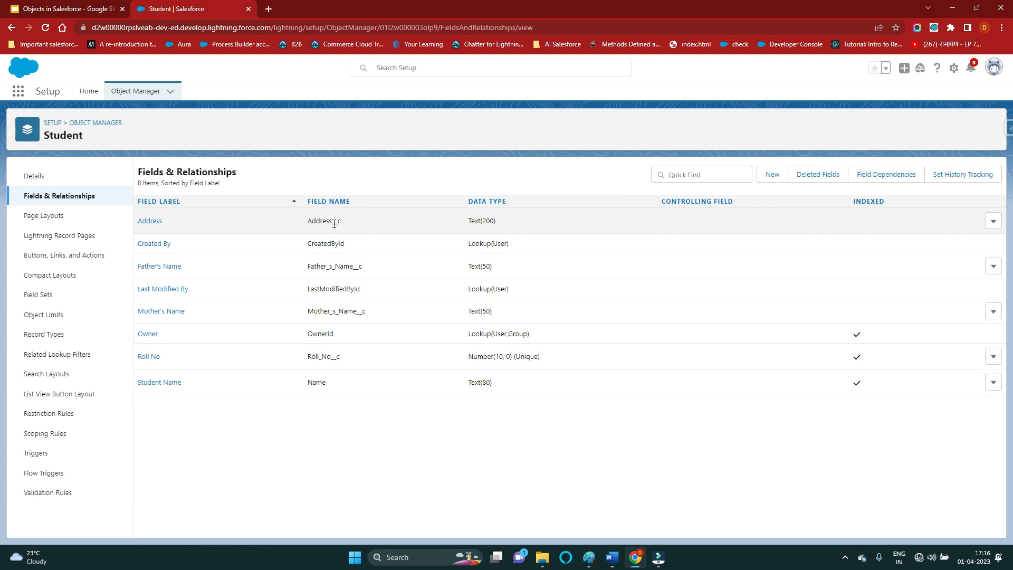
pyautogui.click(330, 220)
pyautogui.click(352, 268)
pyautogui.moveTo(359, 312); pyautogui.dragTo(388, 318)
pyautogui.doubleClick(350, 291)
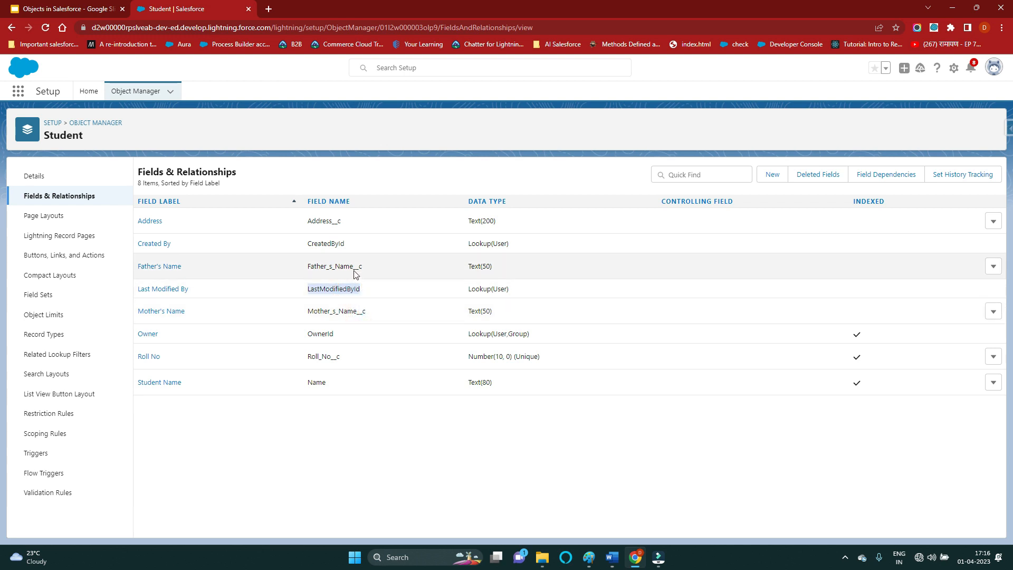
pyautogui.click(376, 271)
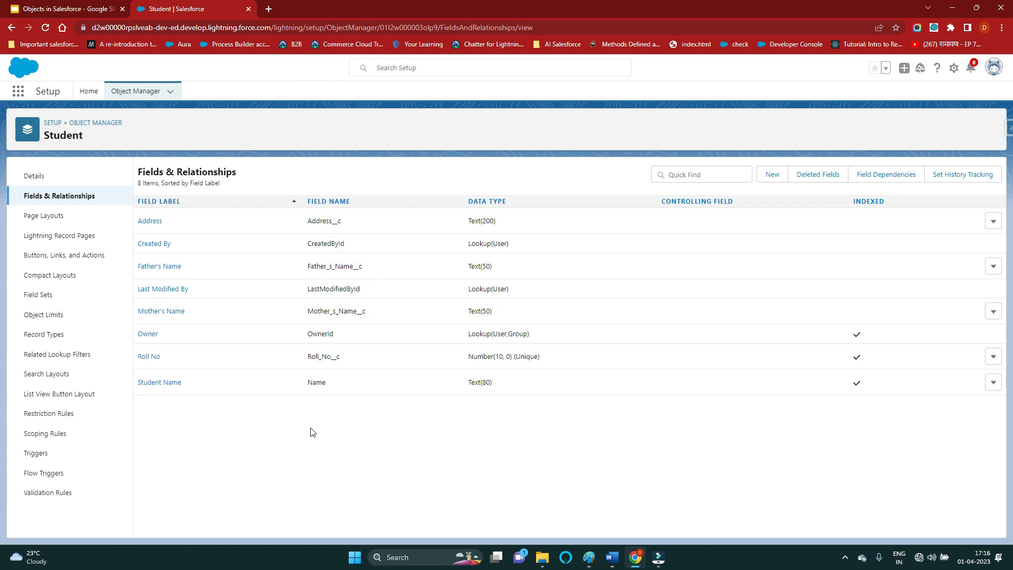
pyautogui.click(277, 432)
# Find the Students item among the apps and items, open it and switch its list view to All.
pyautogui.click(20, 94)
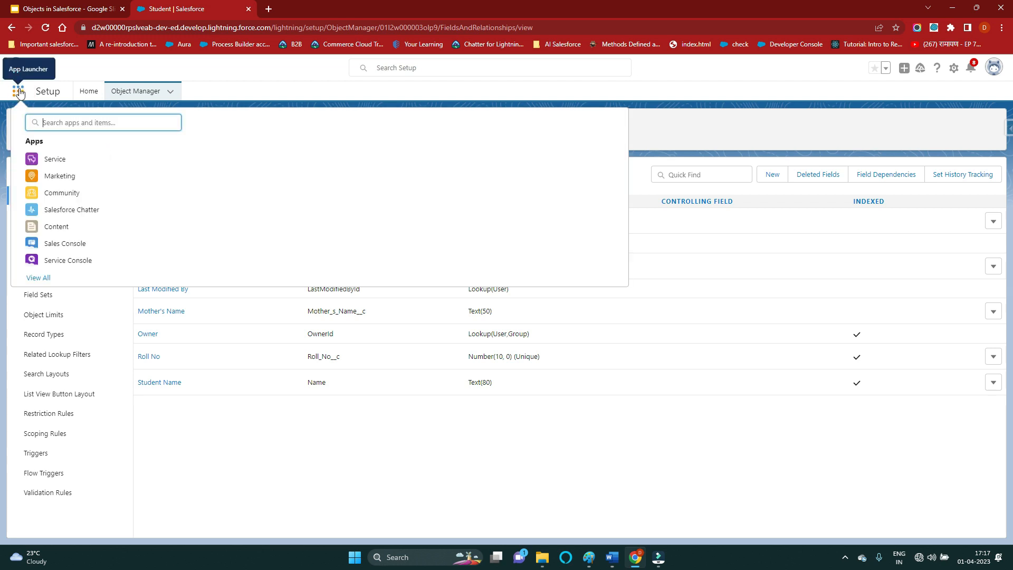
pyautogui.write('stude')
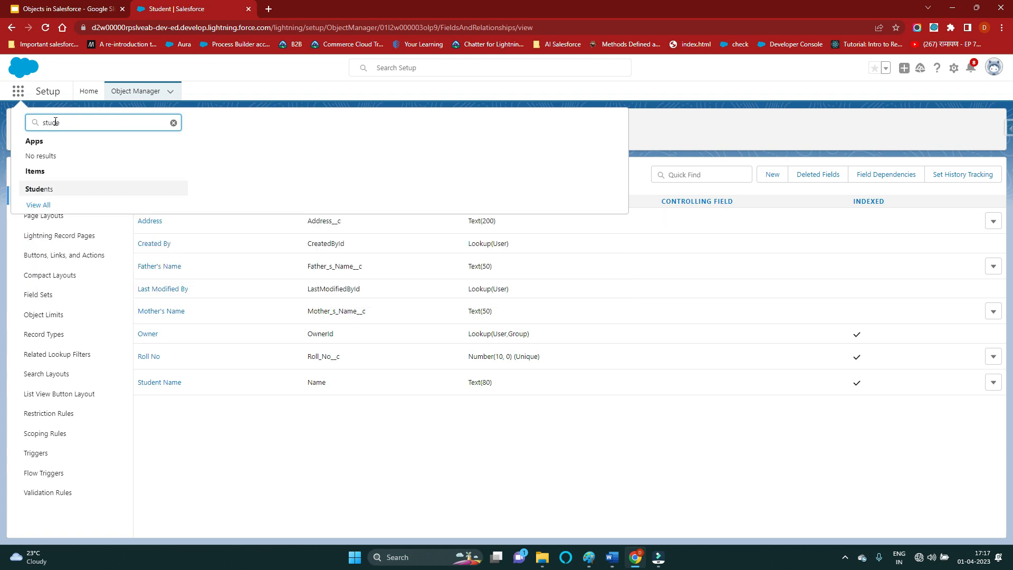
pyautogui.click(48, 196)
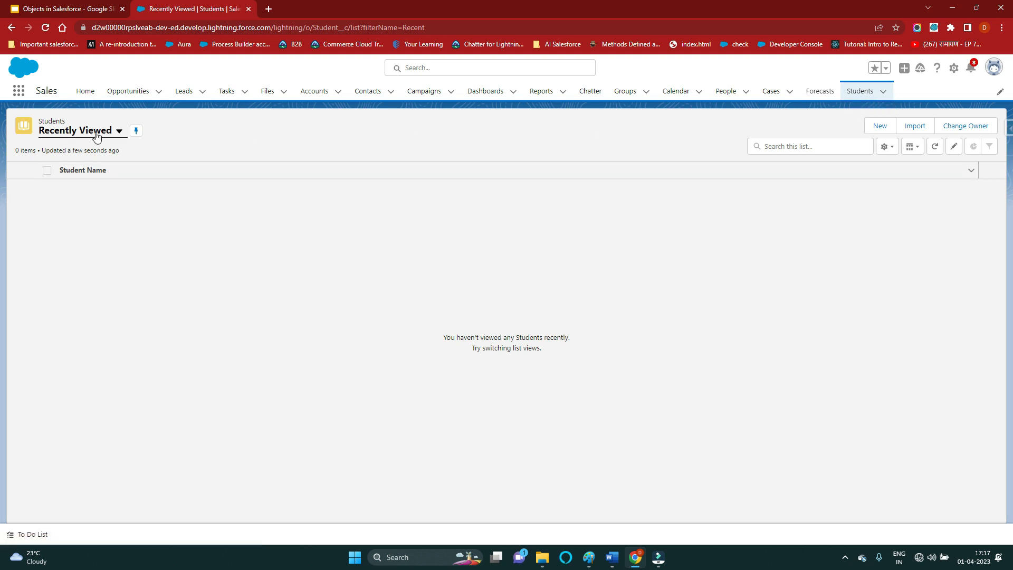
pyautogui.click(118, 130)
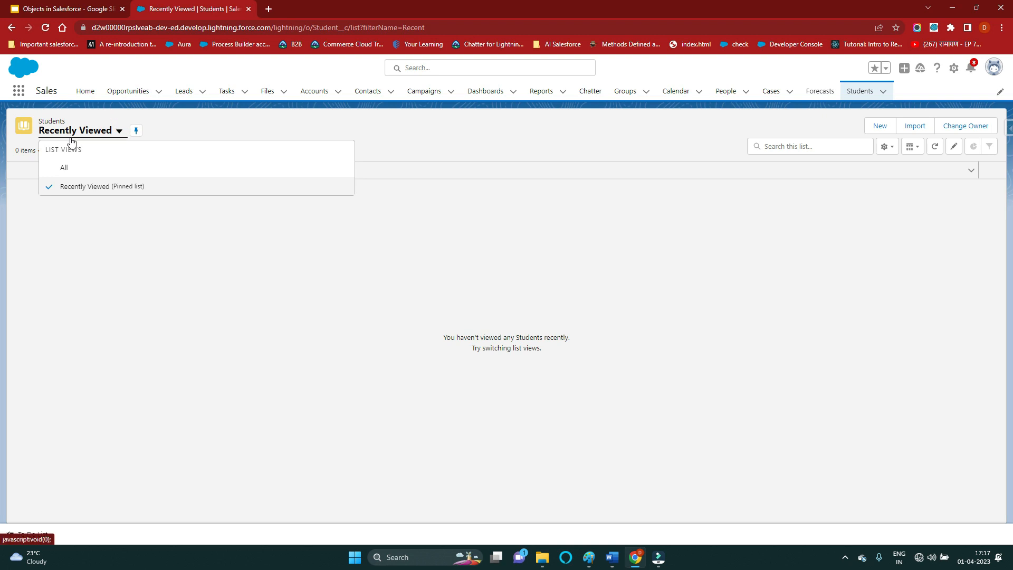
pyautogui.click(95, 169)
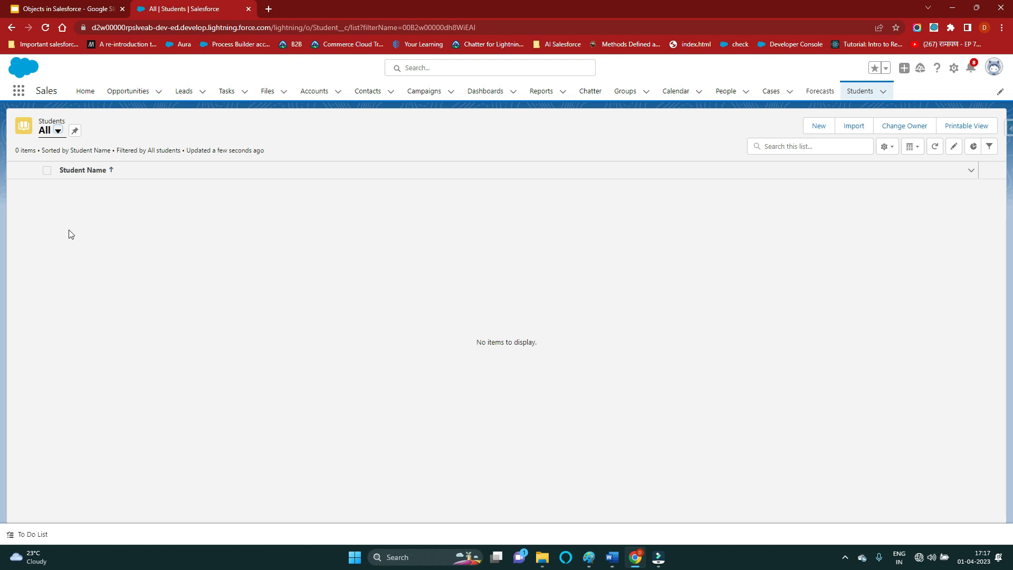
# Create and save a Student record with Student Name XYZ, Roll No 123, Father's Name abc, Mother's Name mno and Address werwer.
pyautogui.click(824, 134)
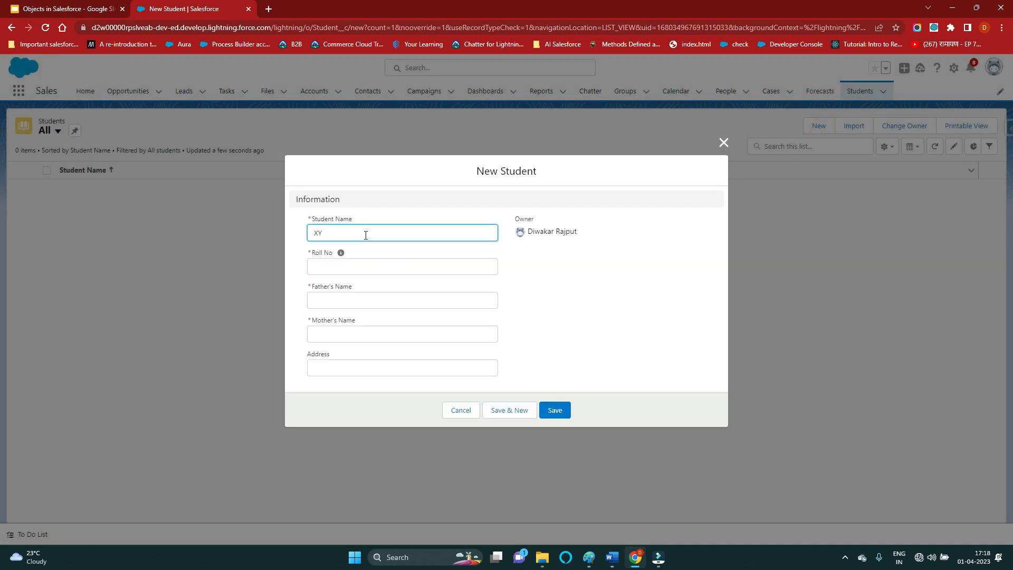
pyautogui.click(371, 263)
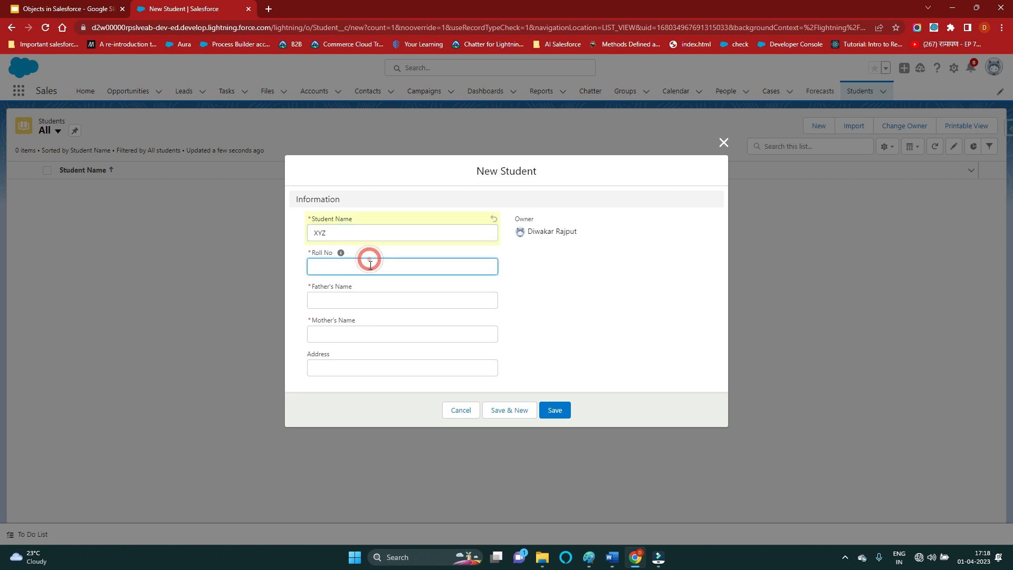
pyautogui.click(348, 310)
pyautogui.click(352, 299)
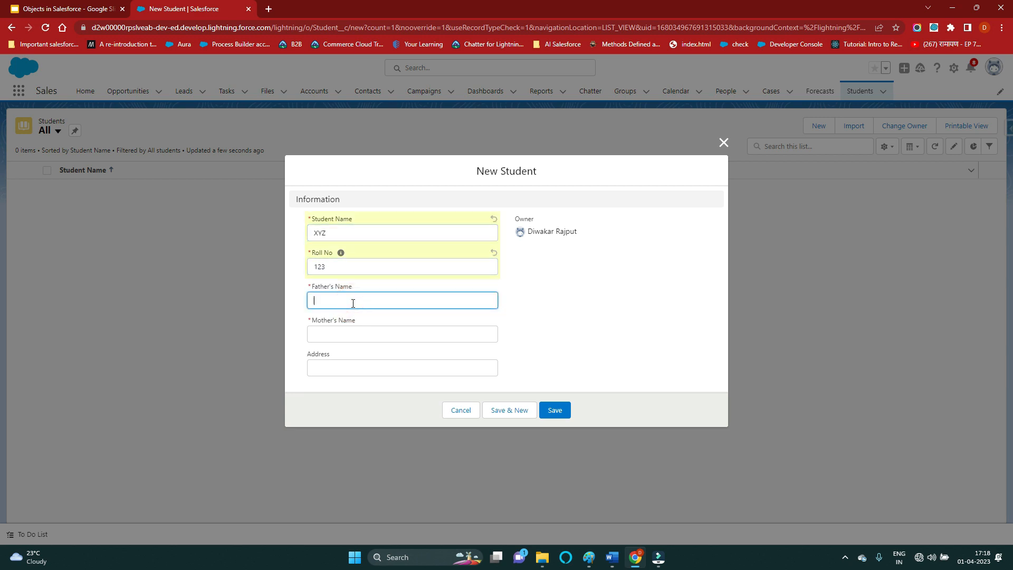
pyautogui.click(370, 331)
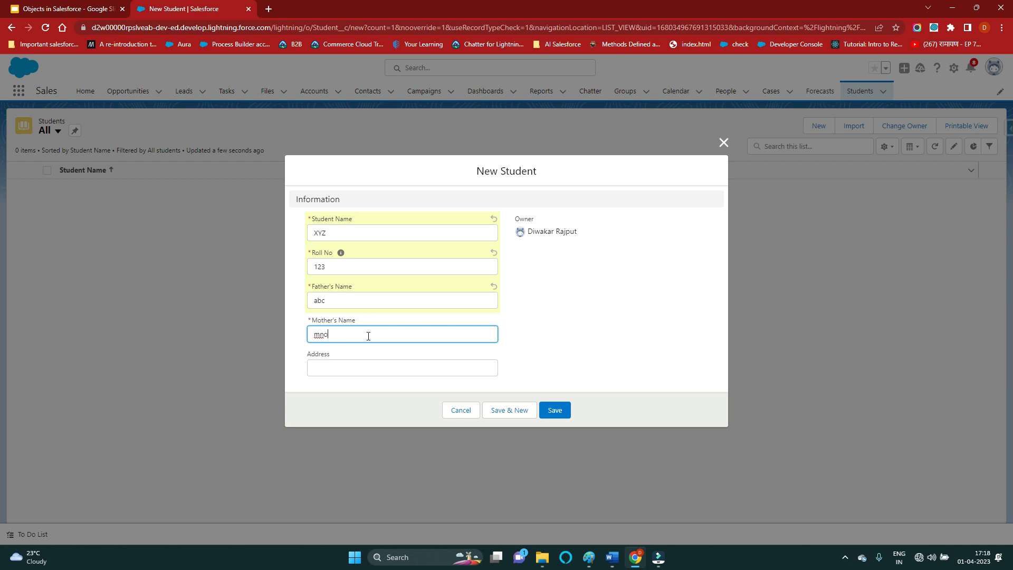
pyautogui.click(408, 369)
pyautogui.write('werwer')
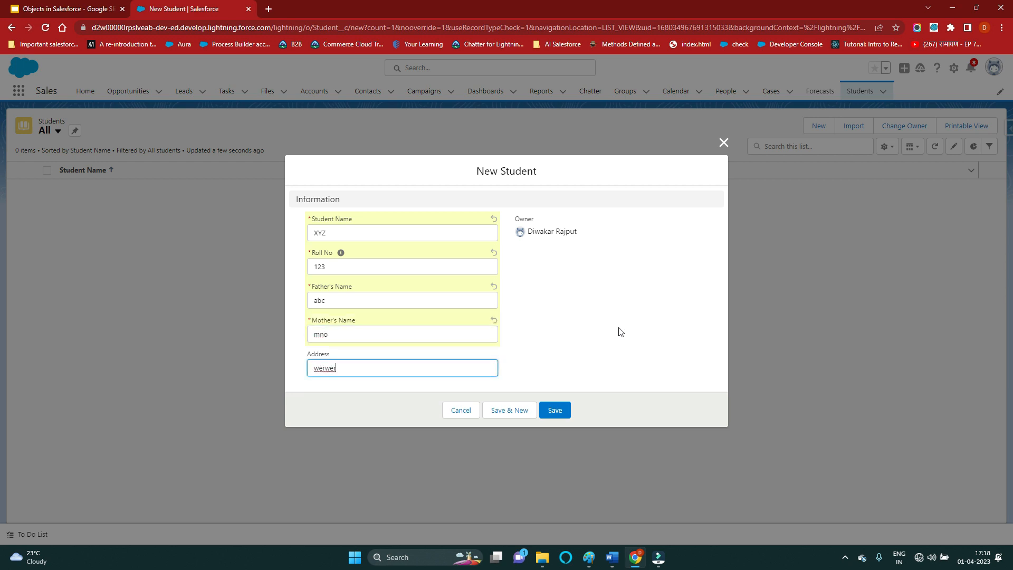
pyautogui.click(618, 330)
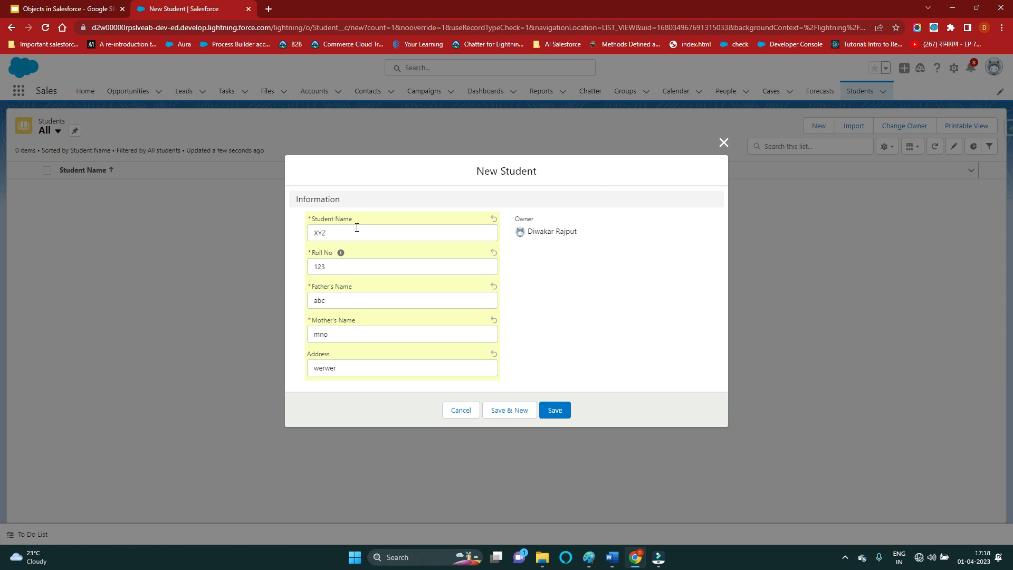
pyautogui.click(557, 349)
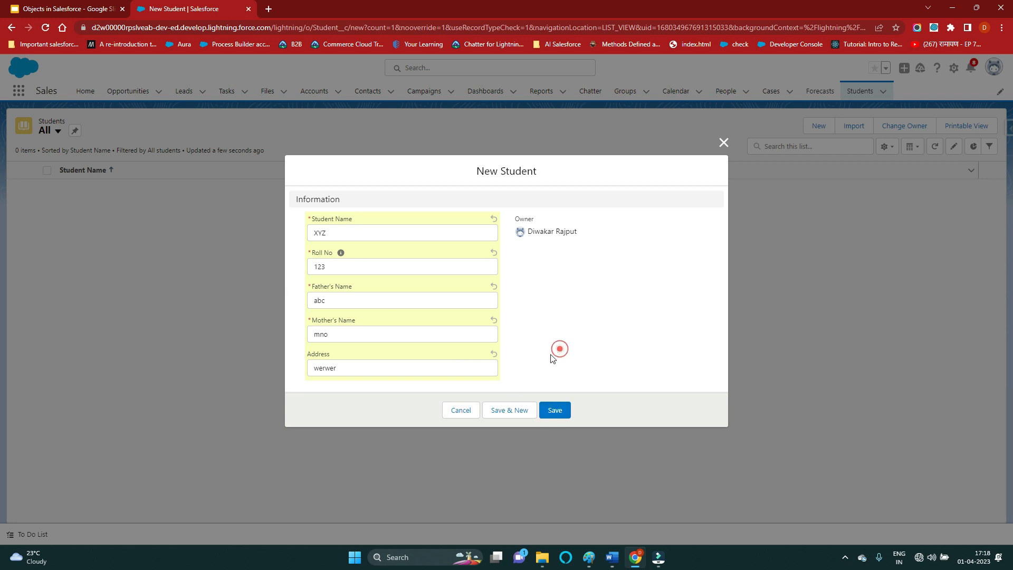
pyautogui.click(552, 412)
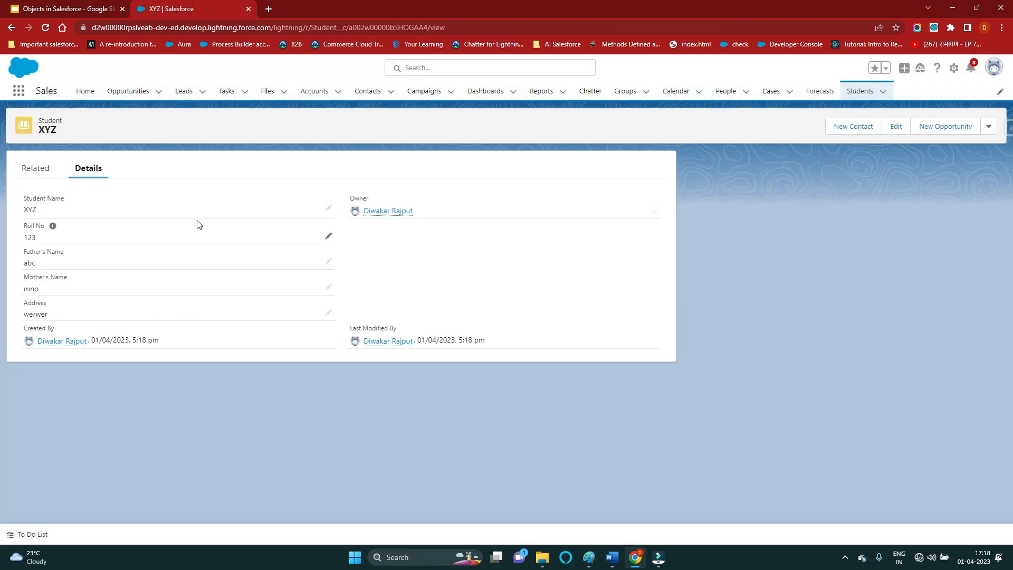
# Open the XYZ student record for editing, examine its Created By and Last Modified By details, and close the edit form without changes.
pyautogui.click(328, 235)
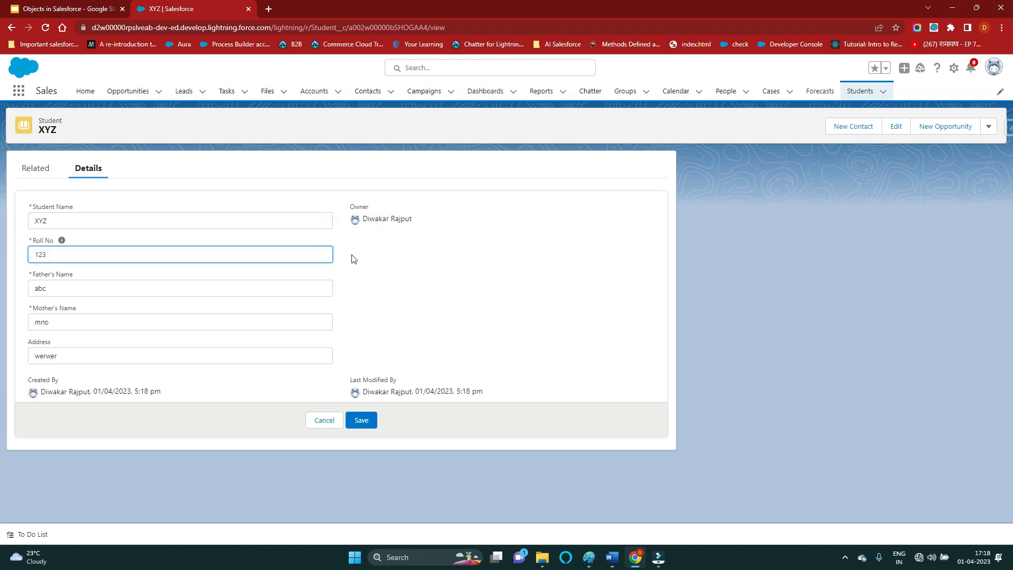
pyautogui.click(893, 126)
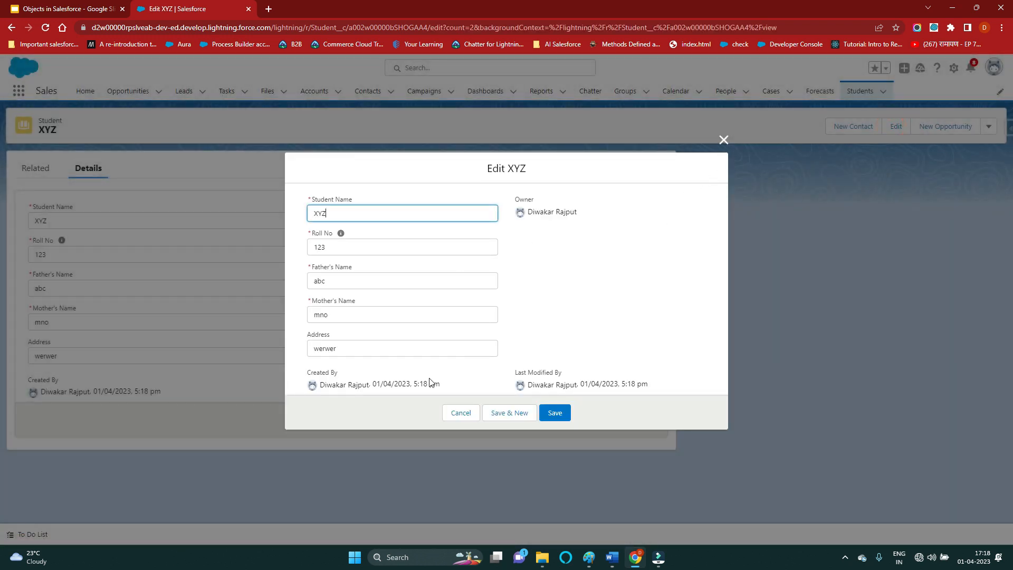
pyautogui.moveTo(308, 376); pyautogui.dragTo(371, 376)
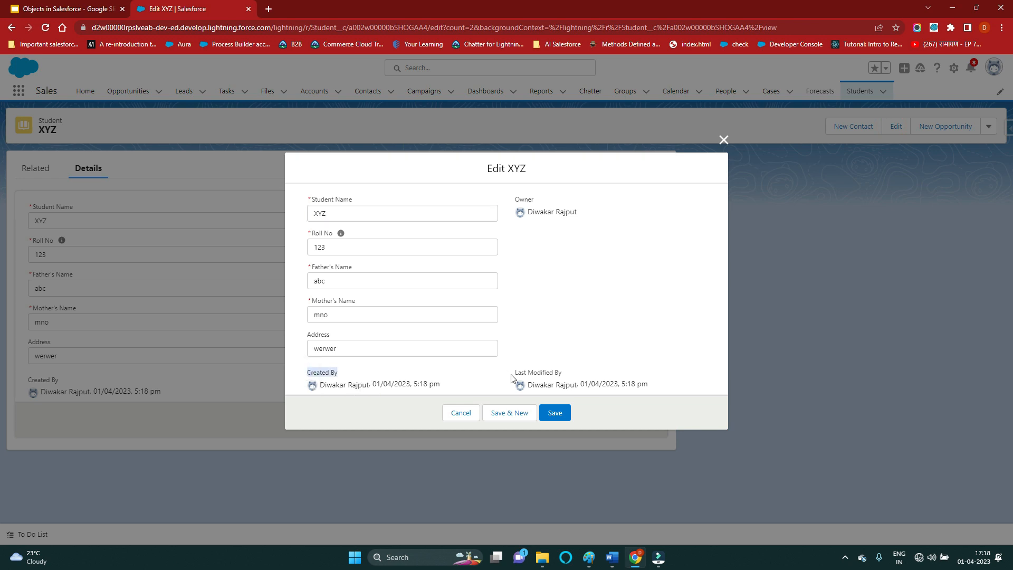
pyautogui.moveTo(511, 376); pyautogui.dragTo(583, 379)
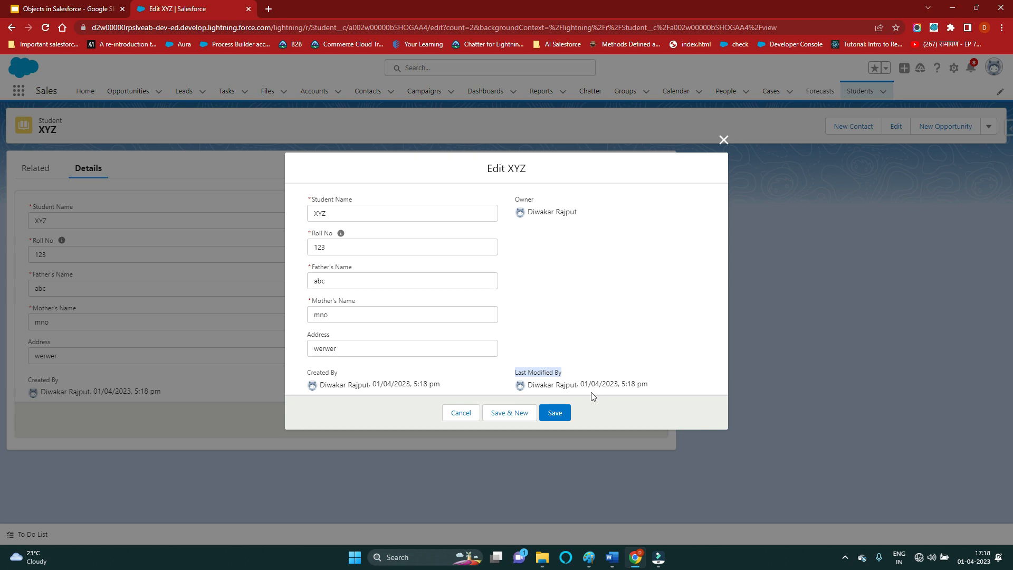
pyautogui.moveTo(580, 384); pyautogui.dragTo(657, 388)
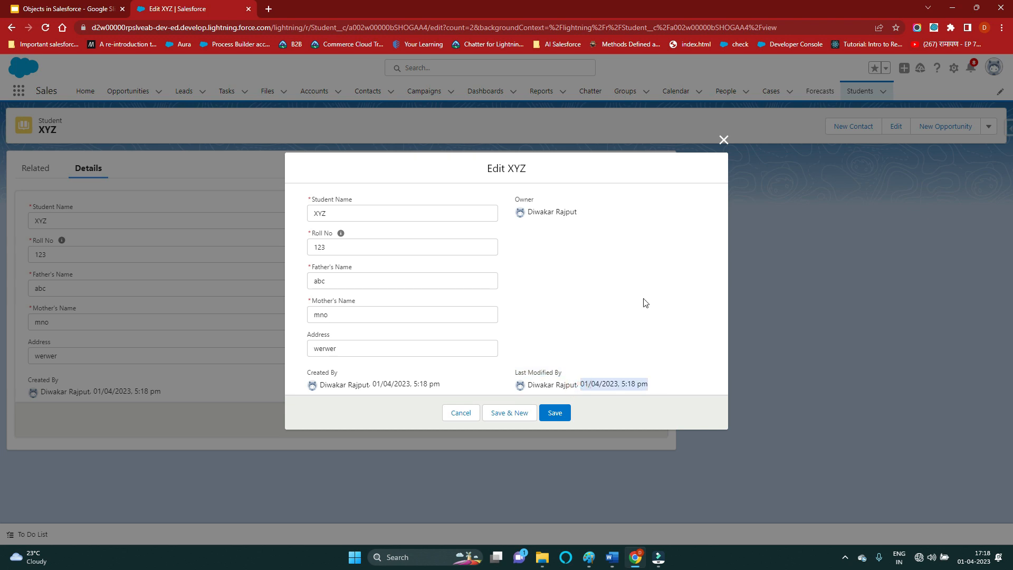
pyautogui.click(647, 282)
pyautogui.click(724, 139)
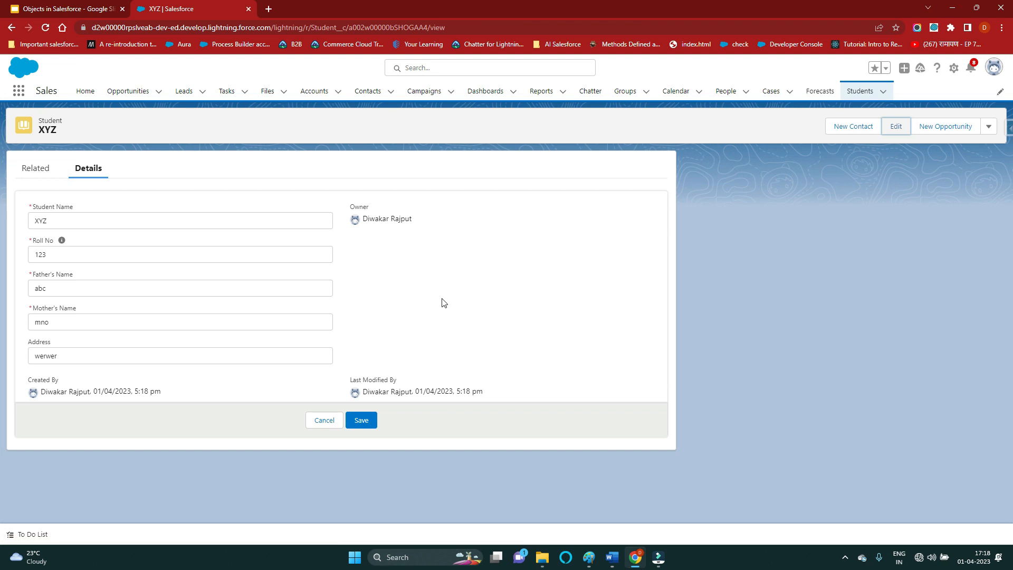